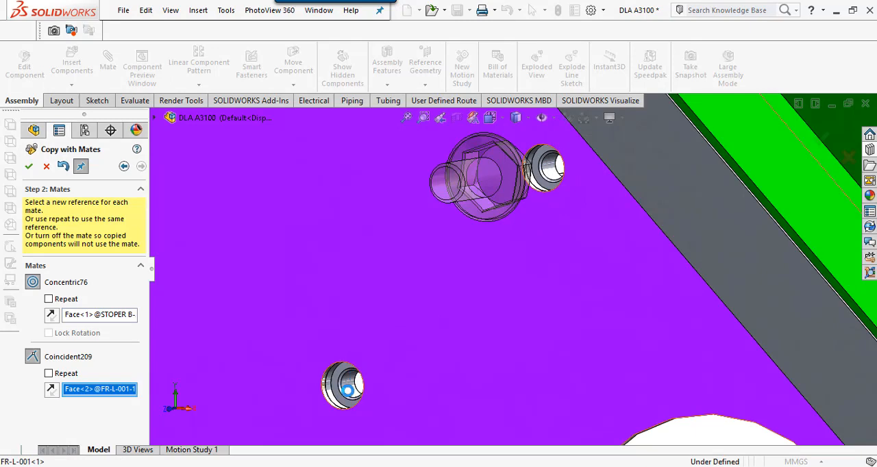
# Step: Copy the flange screw with mates into the two side-plate holes, using STOPER B hole faces for Concentric76 and the FR-L-001 face for Coincident209
pyautogui.click(348, 390)
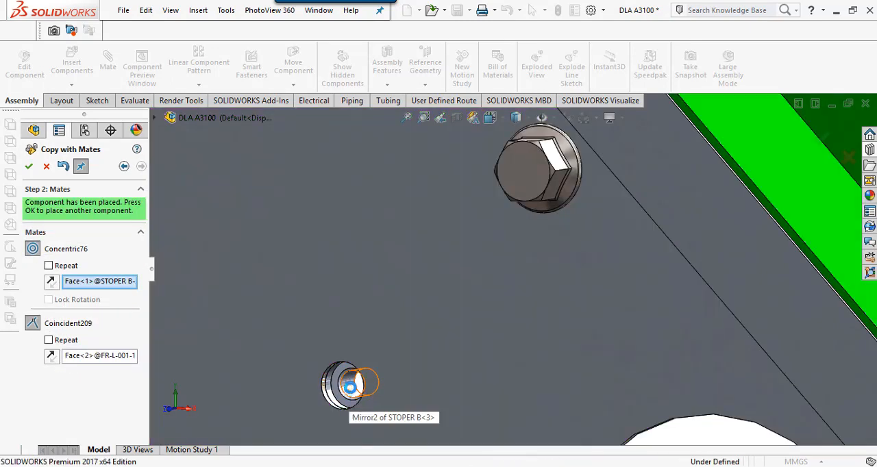
pyautogui.rightClick(350, 388)
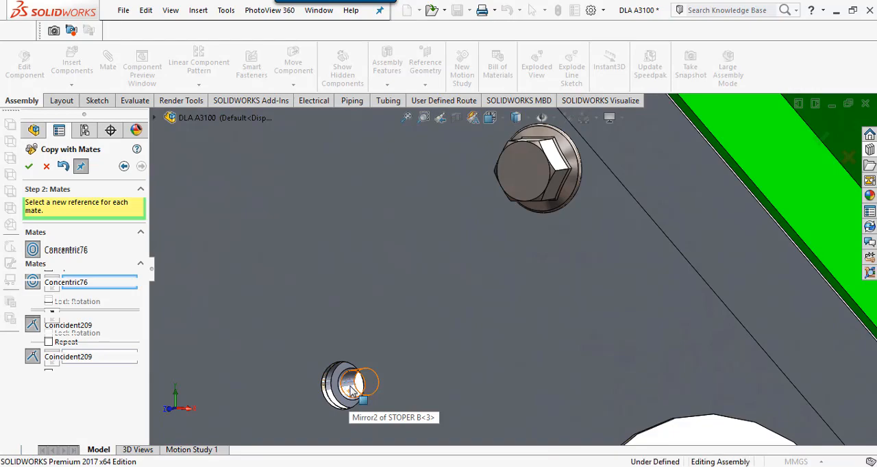
pyautogui.click(350, 388)
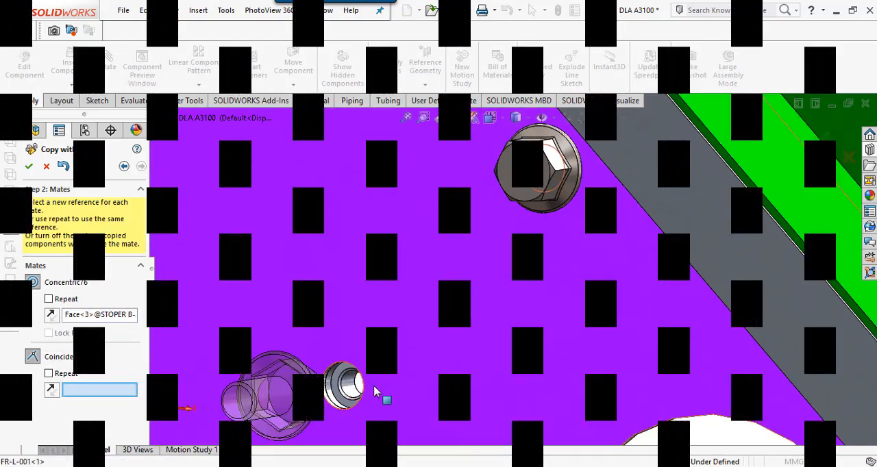
pyautogui.click(357, 388)
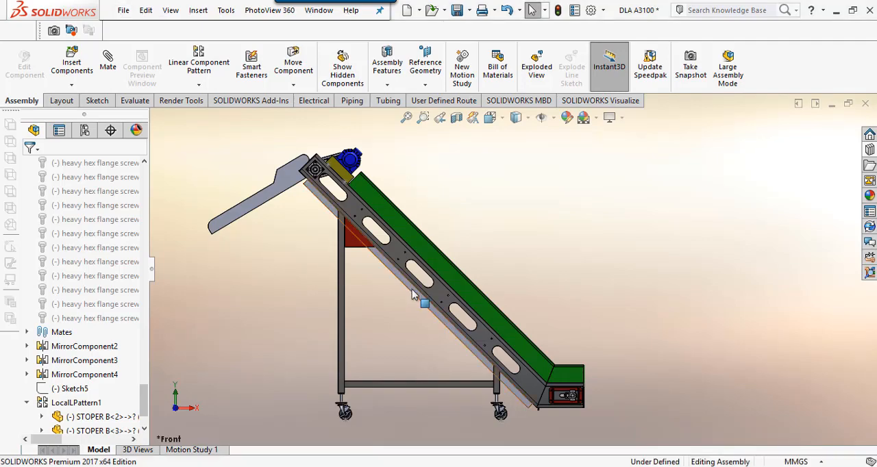
# Step: Examine the 12 mm hole pairs on the FR-L-001 side frame, the STOPER B inner support and the Copy with Mates command
pyautogui.scroll(-3, 412, 293)
pyautogui.scroll(-3, 351, 194)
pyautogui.scroll(-8, 353, 192)
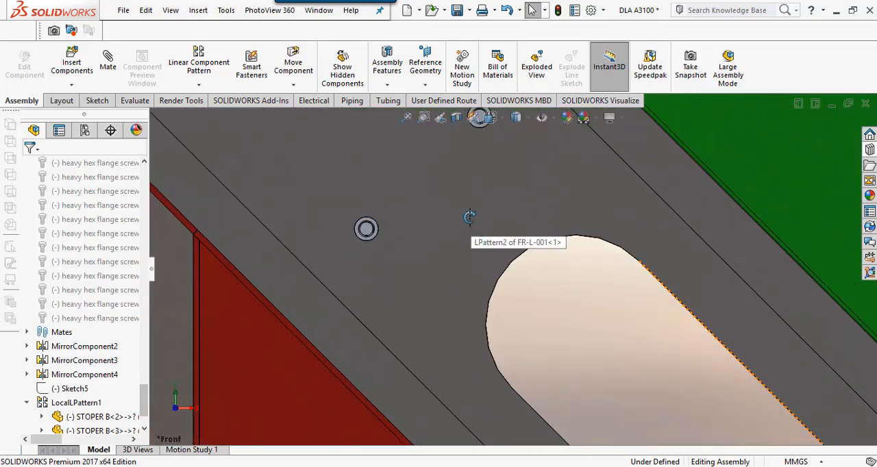
pyautogui.moveTo(470, 217); pyautogui.dragTo(450, 231, button='middle')
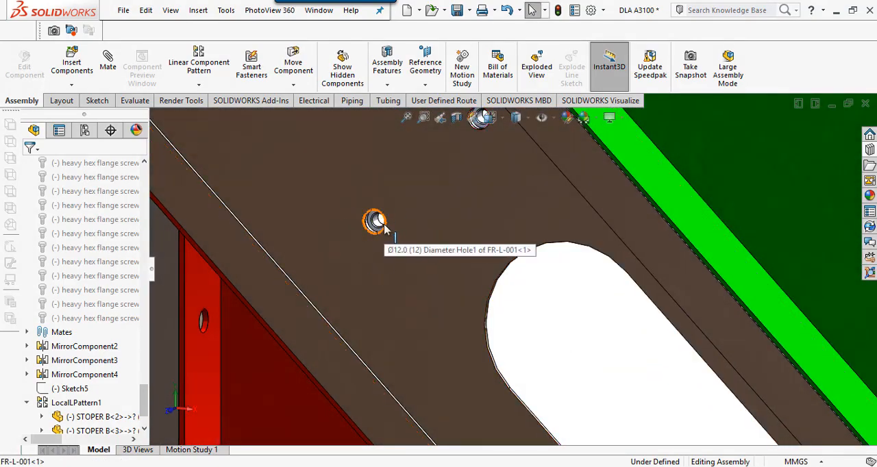
pyautogui.moveTo(384, 230); pyautogui.dragTo(463, 212, button='middle')
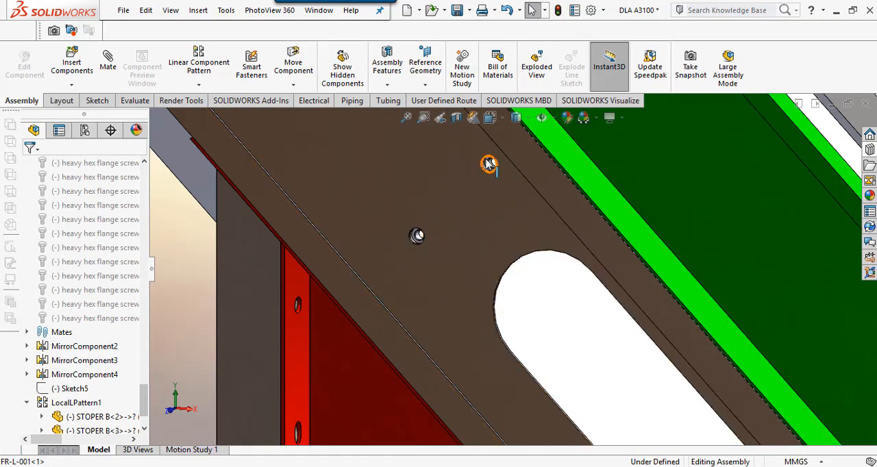
pyautogui.scroll(1, 488, 164)
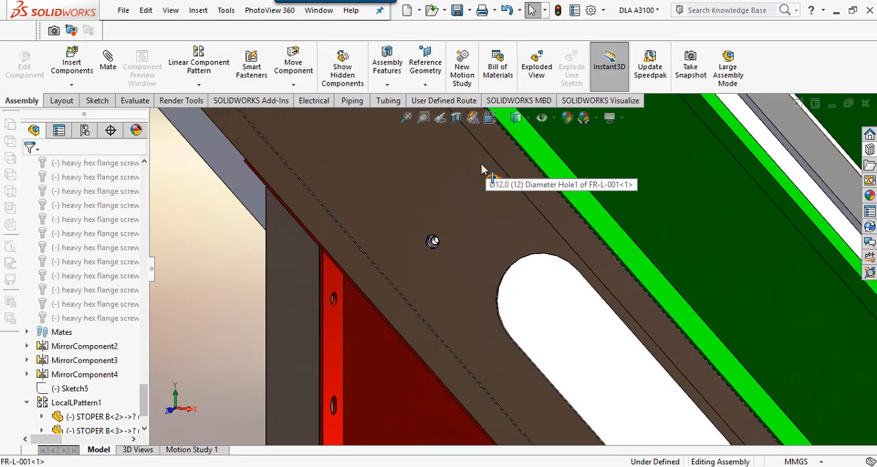
pyautogui.click(574, 306)
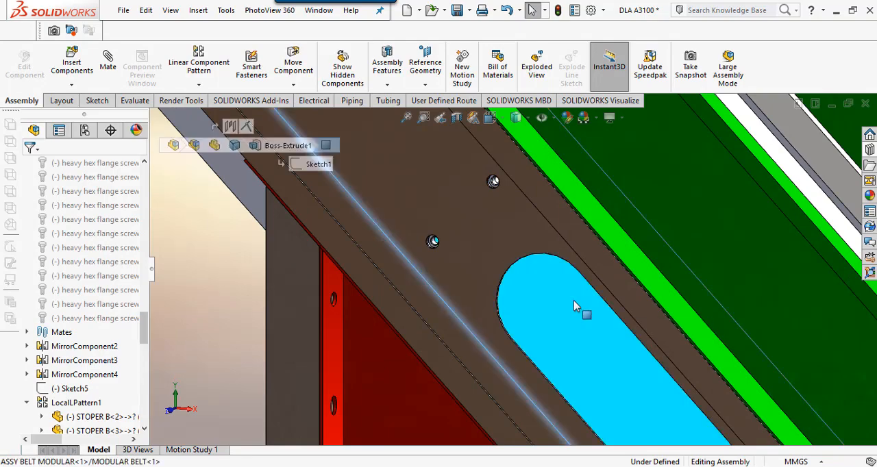
pyautogui.click(244, 270)
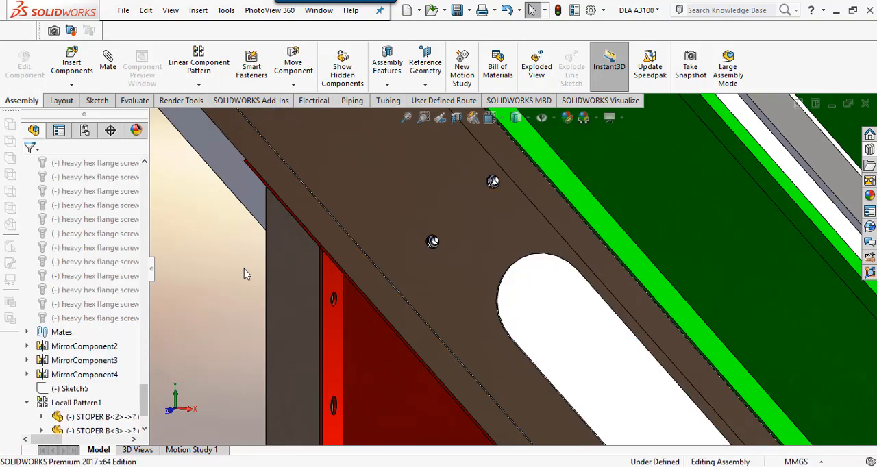
pyautogui.moveTo(376, 348); pyautogui.dragTo(608, 397, button='middle')
pyautogui.scroll(-5, 634, 406)
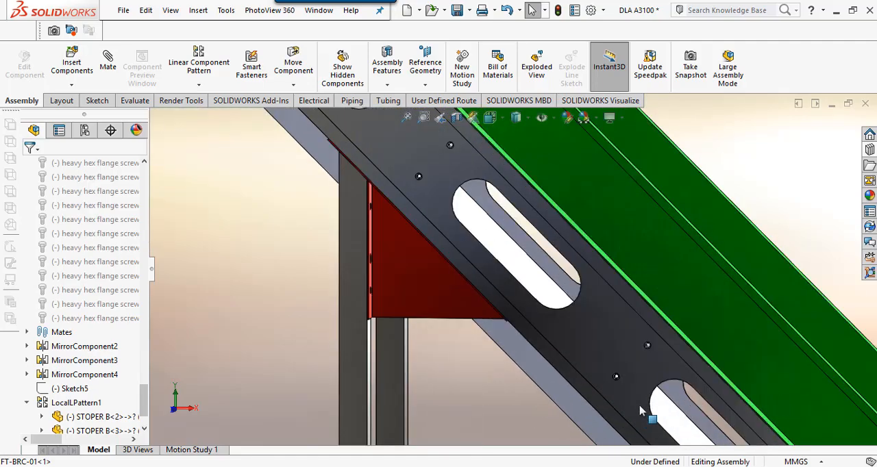
pyautogui.moveTo(617, 343); pyautogui.dragTo(593, 360, button='middle')
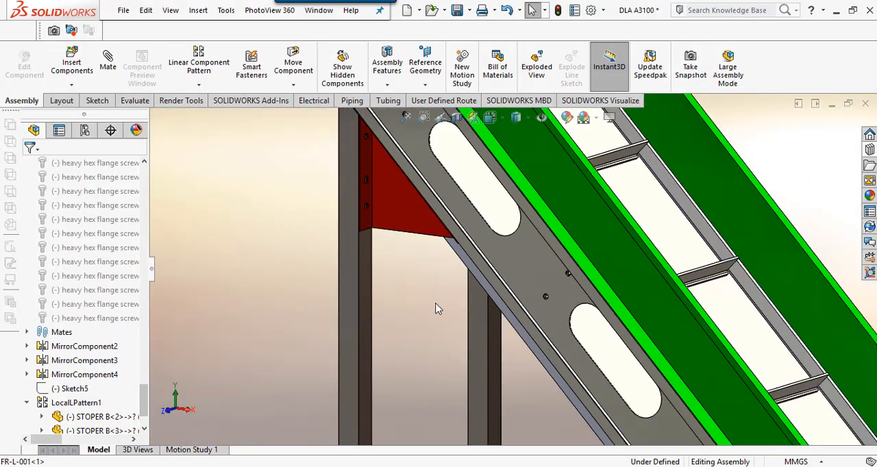
pyautogui.moveTo(508, 314); pyautogui.dragTo(591, 312, button='middle')
pyautogui.click(596, 313)
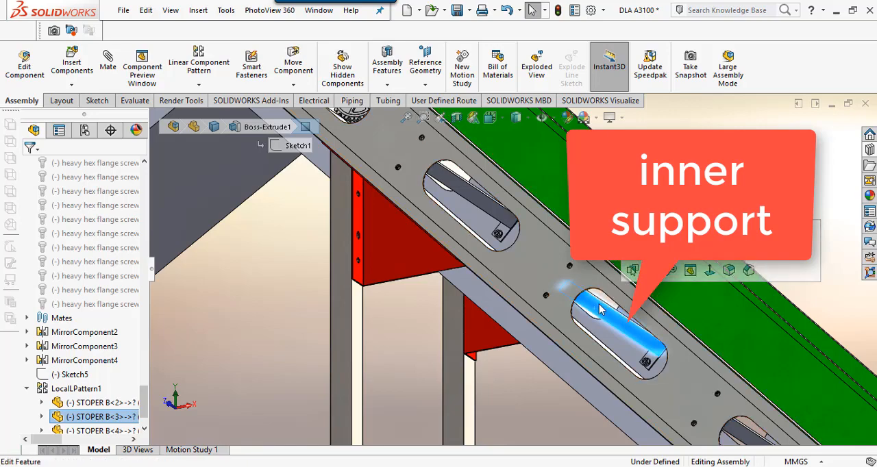
pyautogui.click(264, 280)
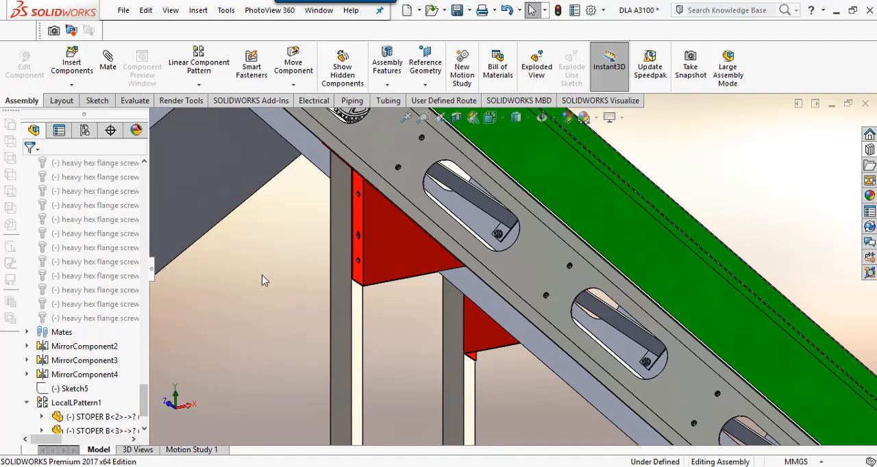
pyautogui.click(89, 86)
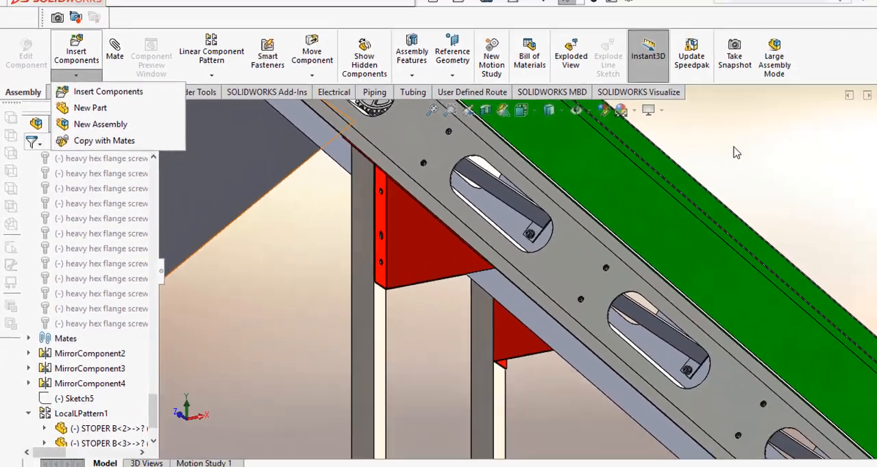
pyautogui.click(694, 158)
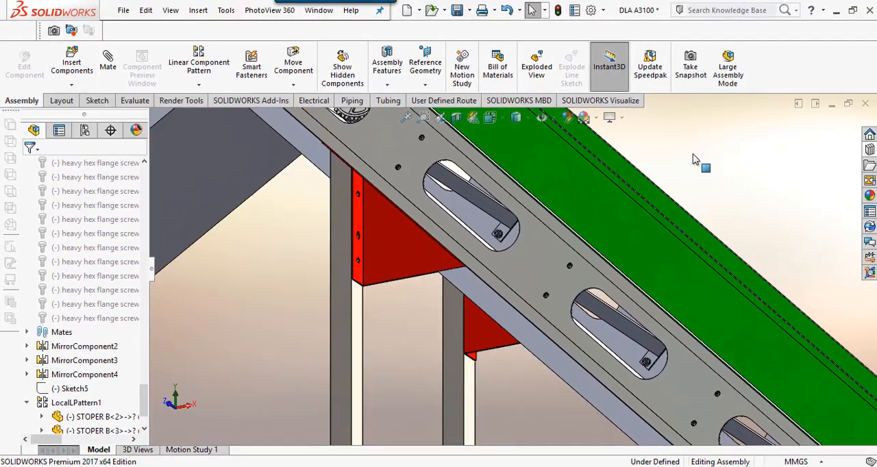
# Step: Open the design library beside the side-frame holes and go back up to the Toolbox top level
pyautogui.scroll(-2, 431, 180)
pyautogui.moveTo(431, 180); pyautogui.dragTo(438, 212, button='middle')
pyautogui.scroll(2, 438, 212)
pyautogui.scroll(-2, 435, 178)
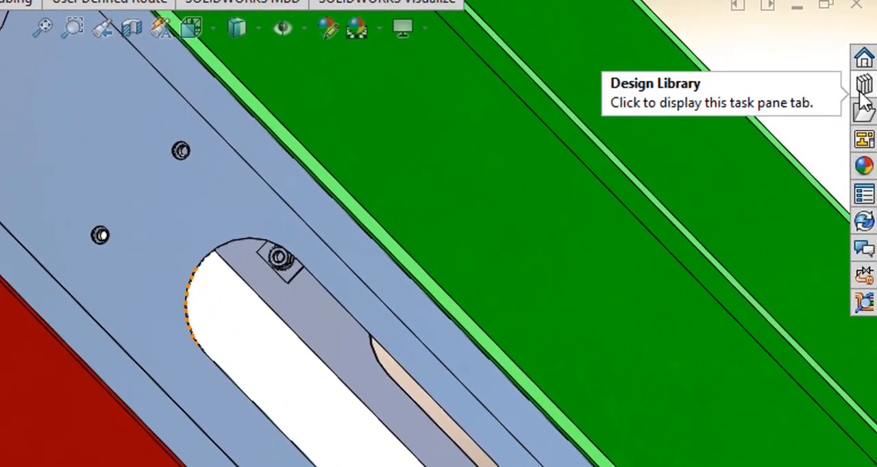
pyautogui.click(870, 149)
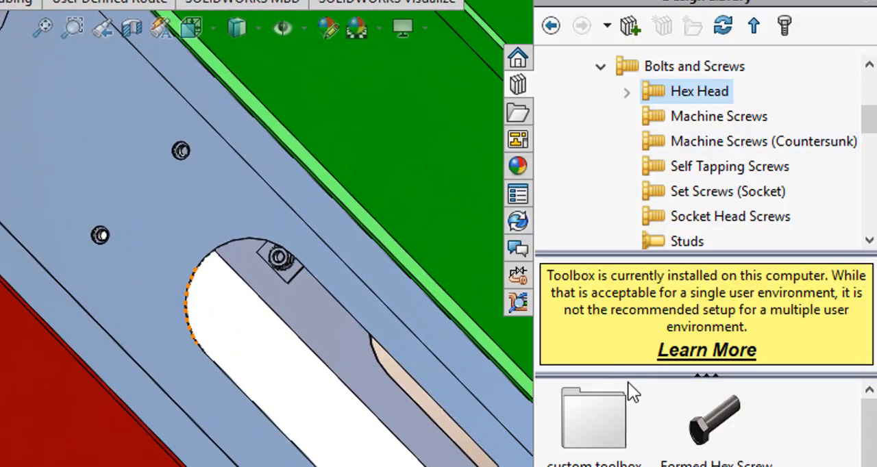
pyautogui.click(598, 68)
pyautogui.click(551, 27)
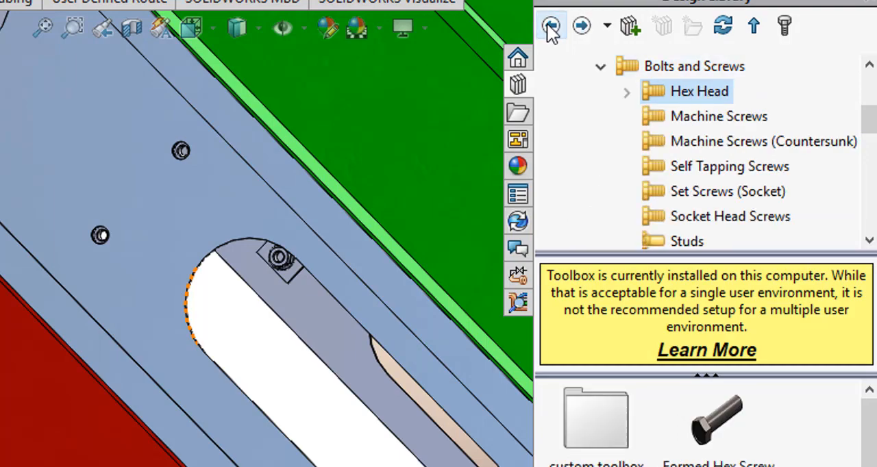
pyautogui.click(551, 27)
pyautogui.click(551, 27)
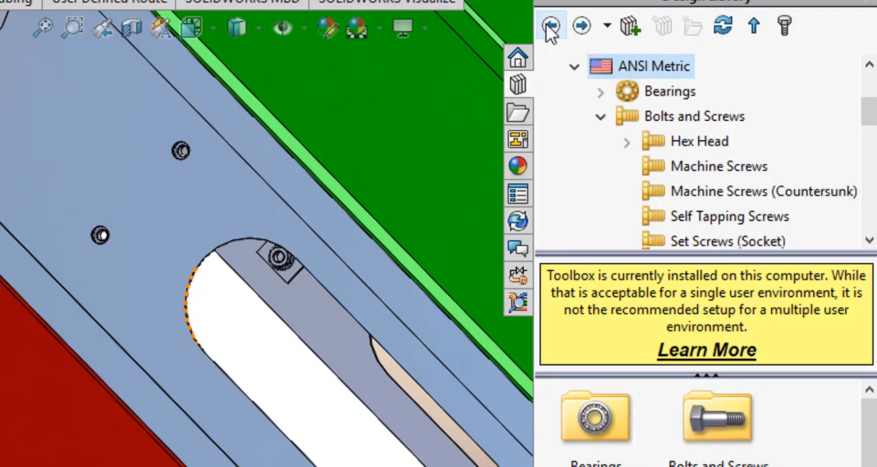
pyautogui.click(551, 28)
pyautogui.click(551, 28)
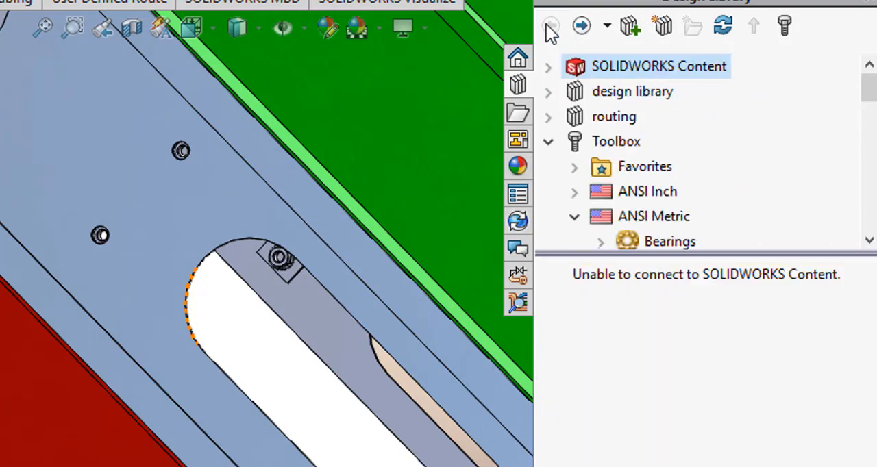
pyautogui.click(628, 148)
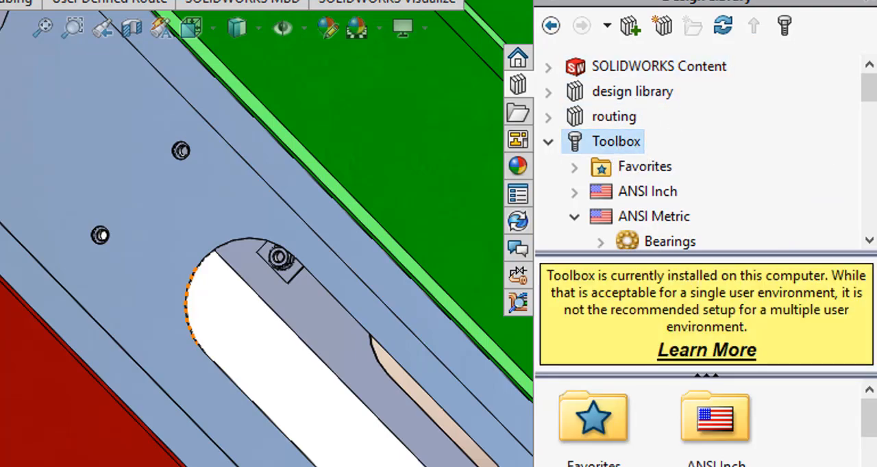
# Step: Browse the Toolbox to the Hex Head category of ANSI Metric Bolts and Screws
pyautogui.doubleClick(603, 424)
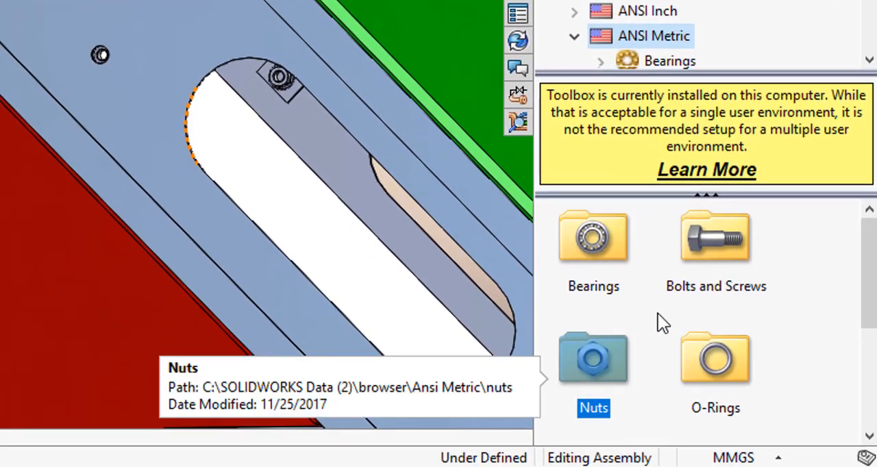
pyautogui.doubleClick(715, 238)
pyautogui.scroll(-3, 715, 237)
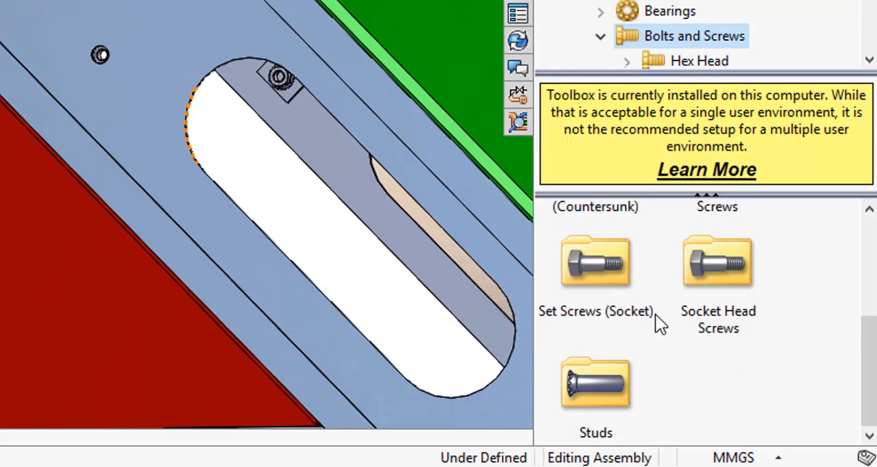
pyautogui.scroll(3, 655, 315)
pyautogui.doubleClick(591, 243)
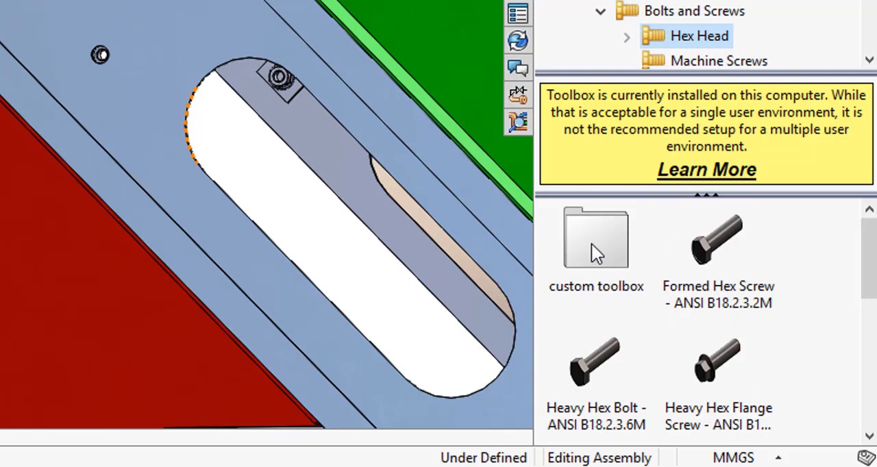
# Step: Try to place a Heavy Hex Flange Screw - ANSI B18.2.3.9M from the library on the side frame
pyautogui.moveTo(718, 363); pyautogui.dragTo(98, 55)
pyautogui.scroll(-1, 189, 111)
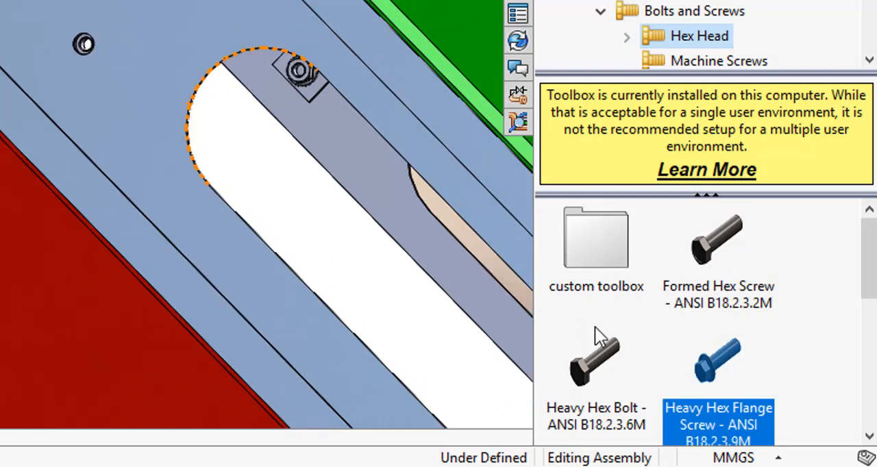
pyautogui.moveTo(711, 361); pyautogui.dragTo(238, 172)
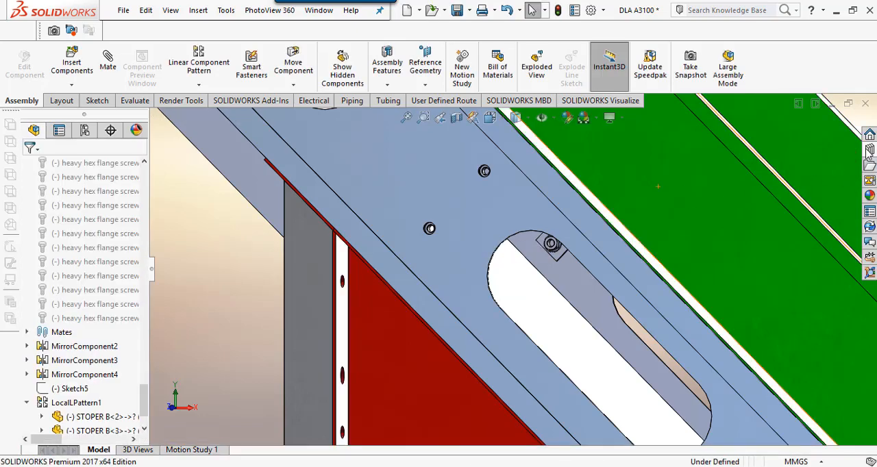
# Step: Place a Heavy Hex Flange Screw - ANSI B18.2.3.9M from the library in the lower hole of the pair on the side frame
pyautogui.click(871, 150)
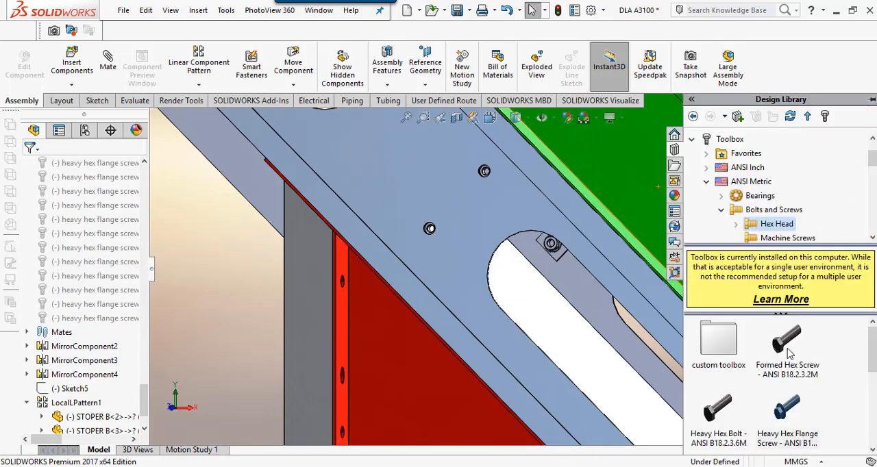
pyautogui.scroll(-3, 794, 410)
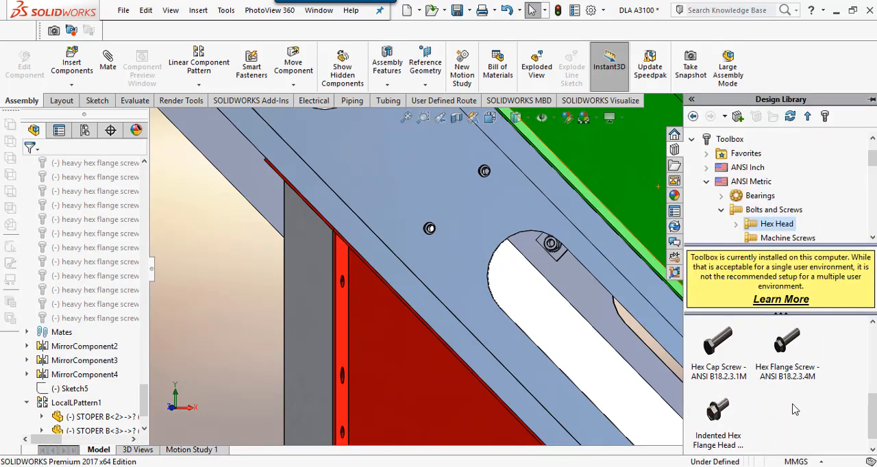
pyautogui.scroll(3, 794, 410)
pyautogui.click(793, 407)
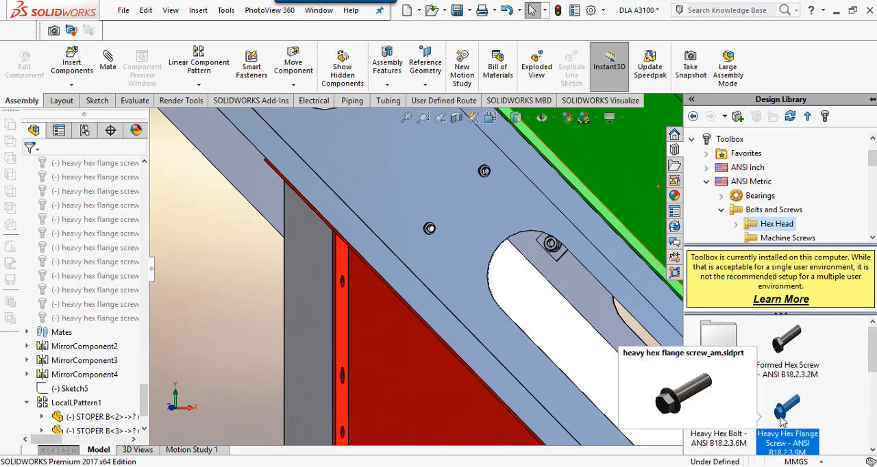
pyautogui.moveTo(783, 421); pyautogui.dragTo(531, 307)
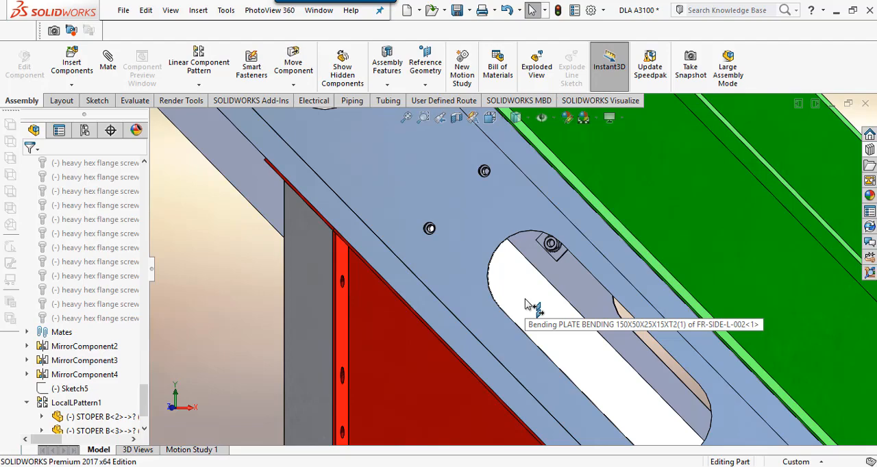
pyautogui.moveTo(525, 300); pyautogui.dragTo(520, 280)
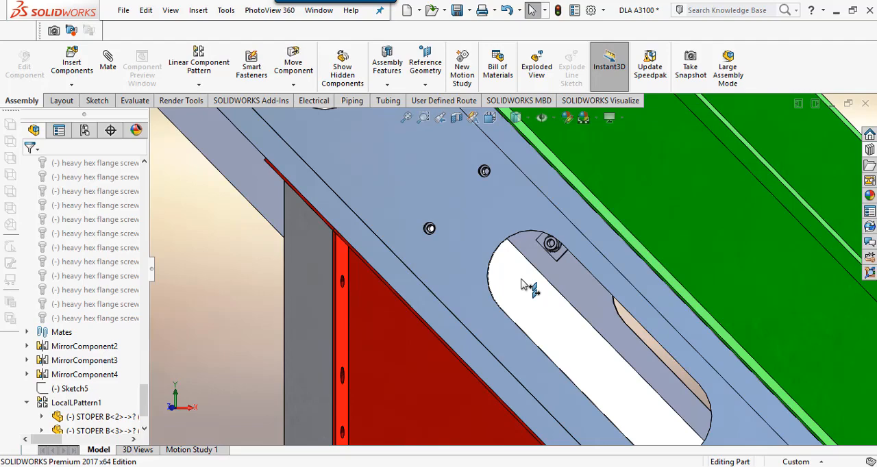
pyautogui.moveTo(521, 279); pyautogui.dragTo(430, 234)
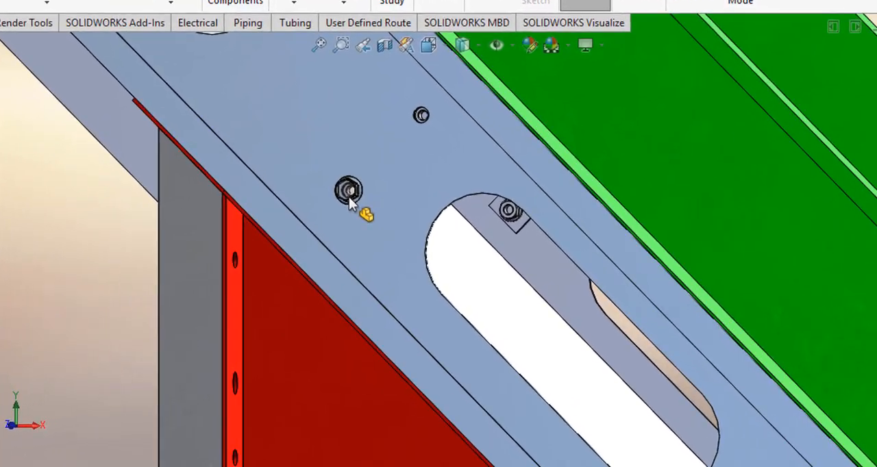
pyautogui.moveTo(349, 197); pyautogui.dragTo(348, 196)
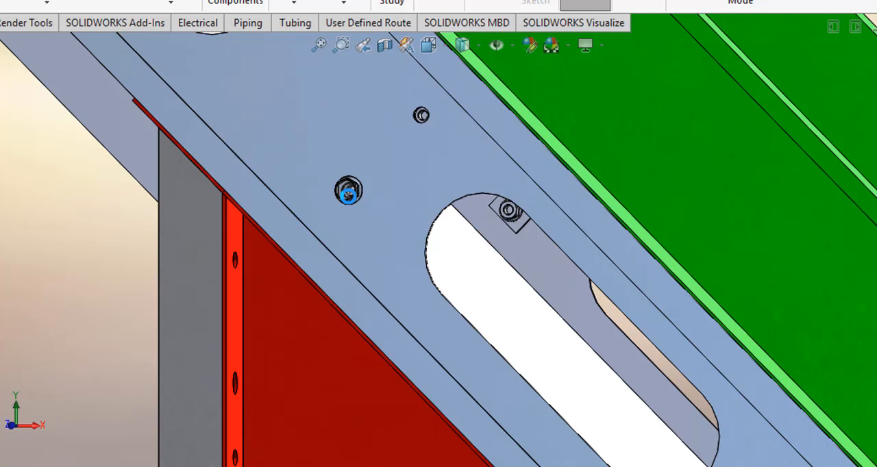
# Step: Configure the placed flange screw as size M10 with a length of 20 and a thread length of 20
pyautogui.scroll(-5, 349, 197)
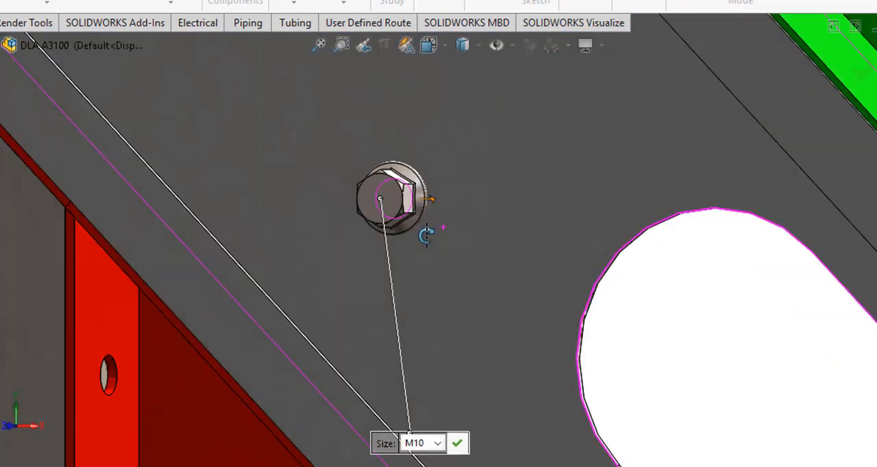
pyautogui.moveTo(426, 235); pyautogui.dragTo(408, 233, button='middle')
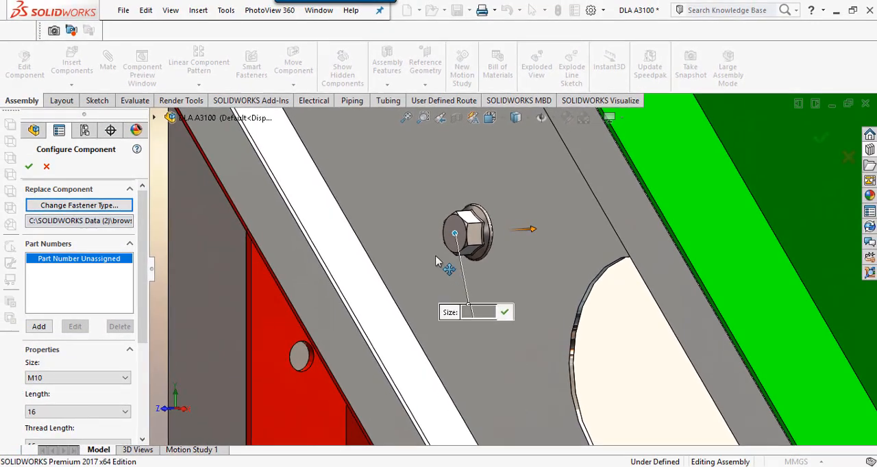
pyautogui.moveTo(458, 312); pyautogui.dragTo(407, 177)
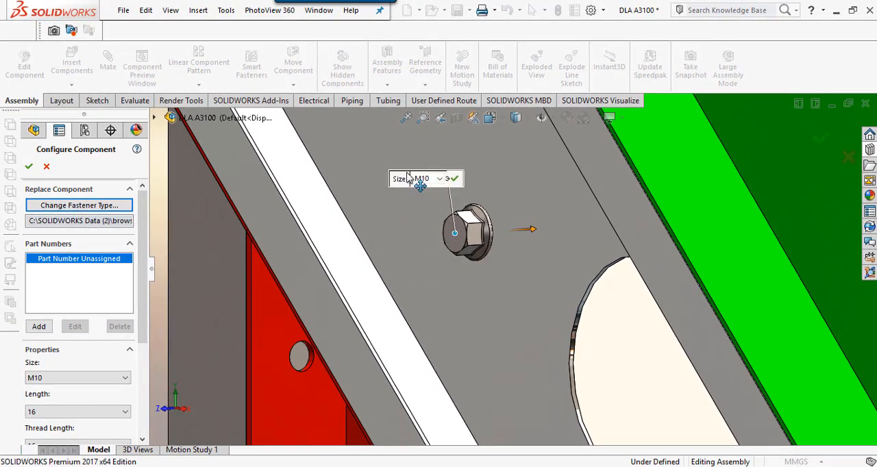
pyautogui.click(440, 178)
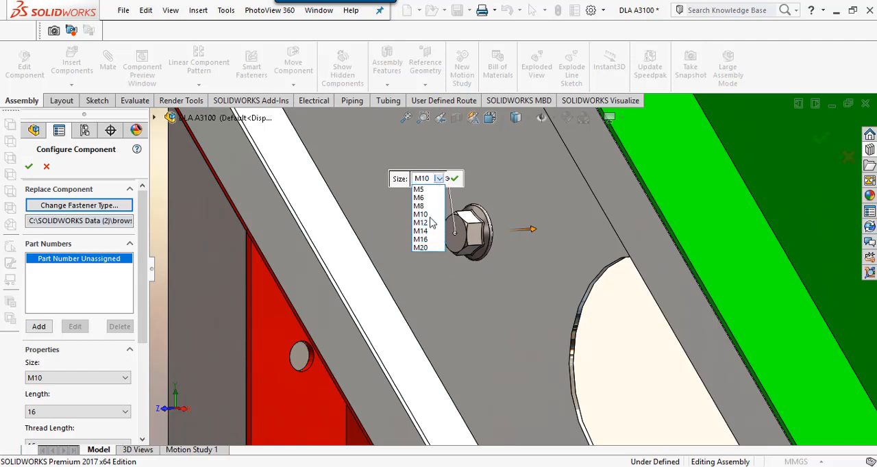
pyautogui.click(429, 216)
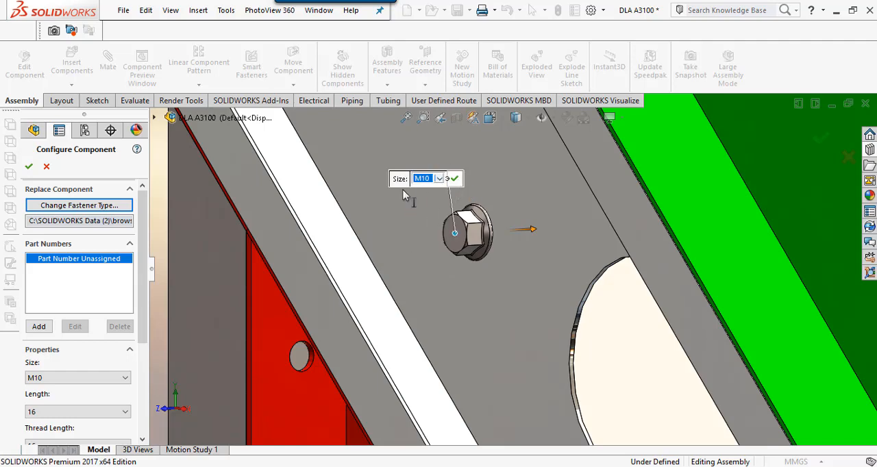
pyautogui.scroll(-5, 137, 323)
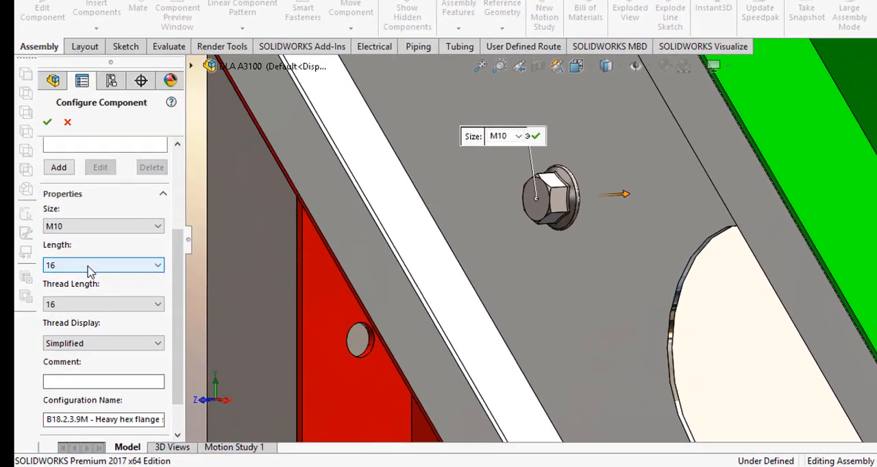
pyautogui.click(60, 292)
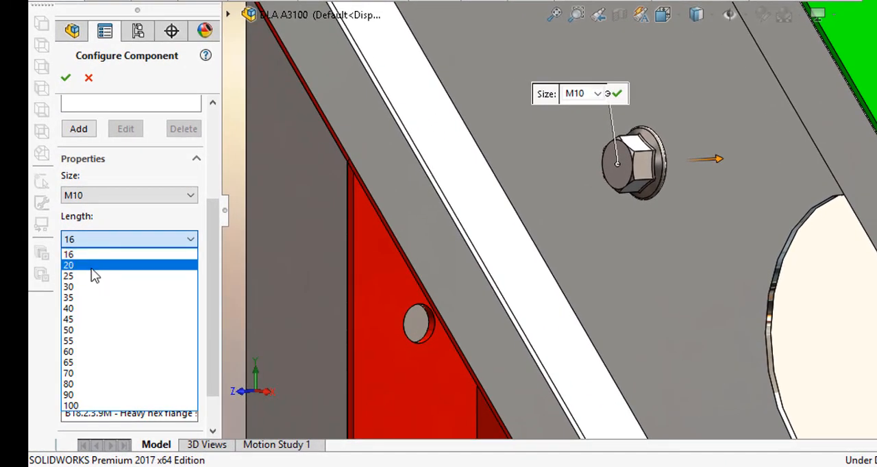
pyautogui.click(91, 268)
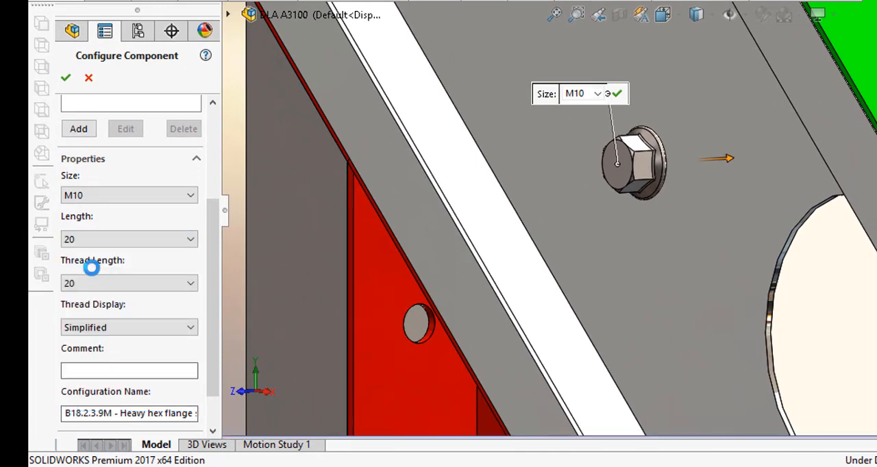
pyautogui.click(125, 283)
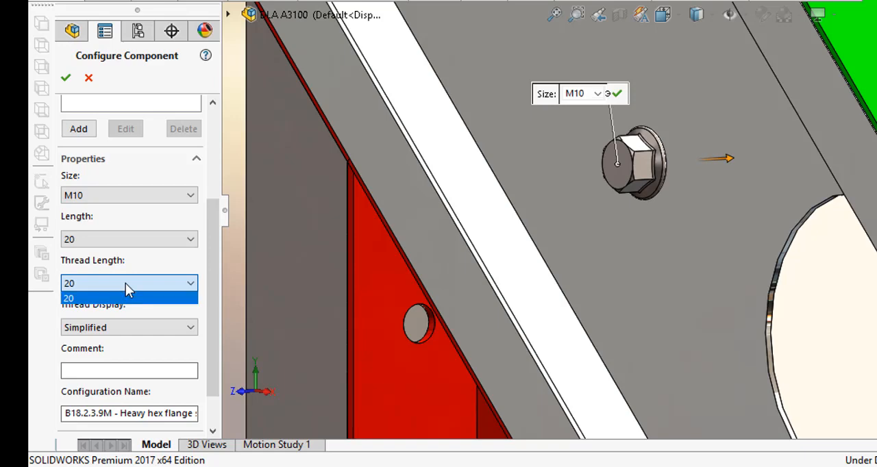
pyautogui.click(126, 283)
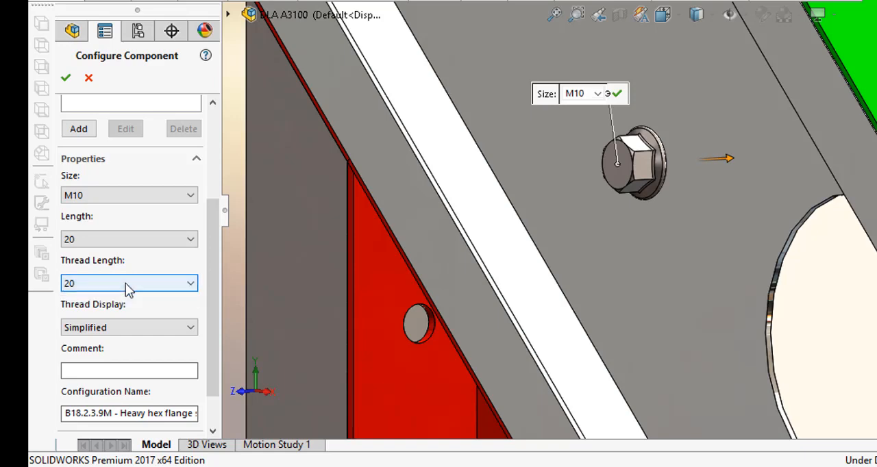
# Step: Set the screw's thread display to Simplified and accept its configuration
pyautogui.click(137, 326)
pyautogui.click(104, 365)
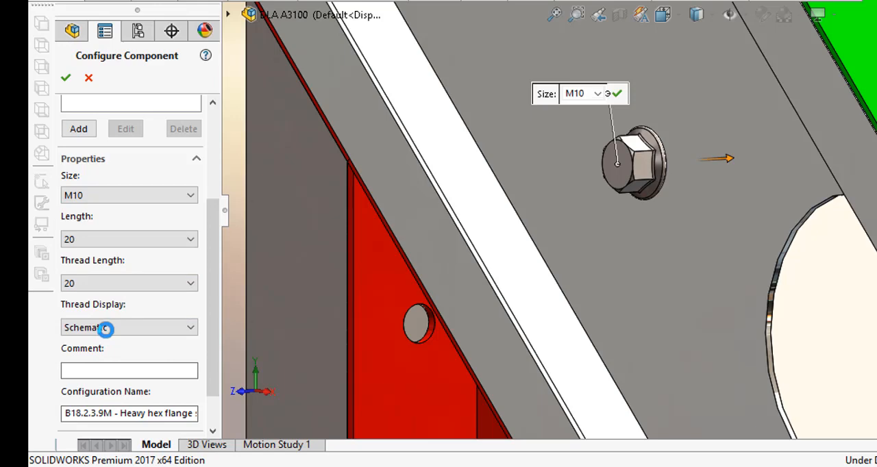
pyautogui.click(107, 333)
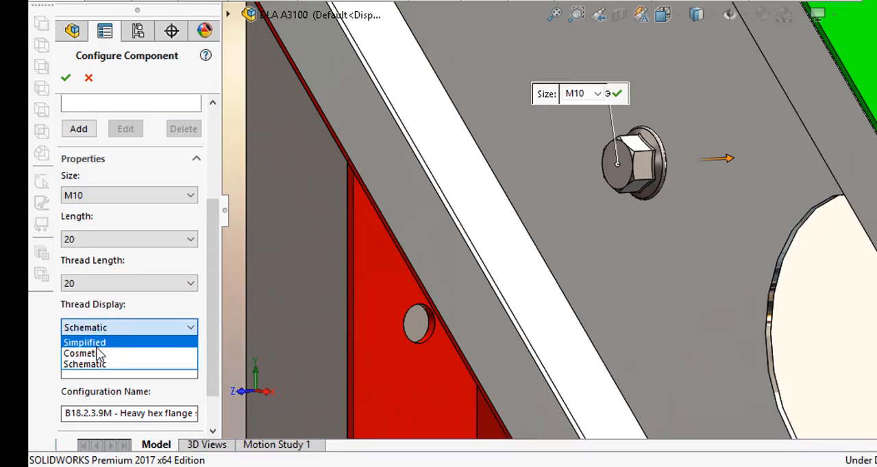
pyautogui.click(99, 343)
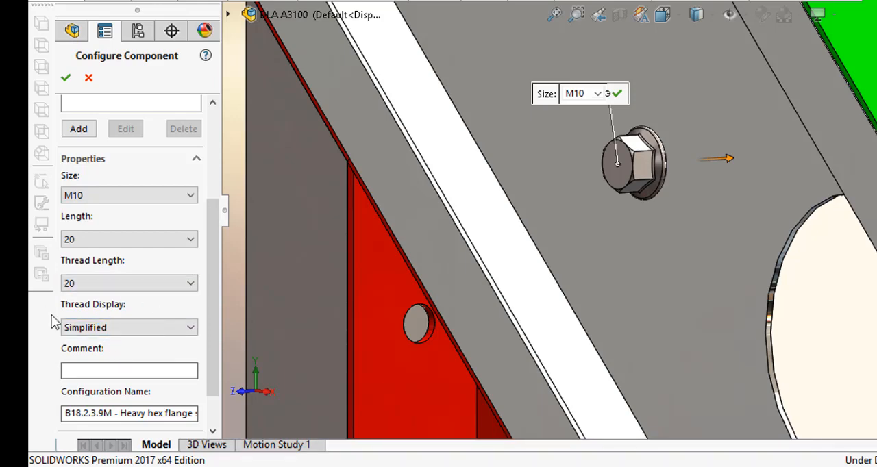
pyautogui.click(66, 79)
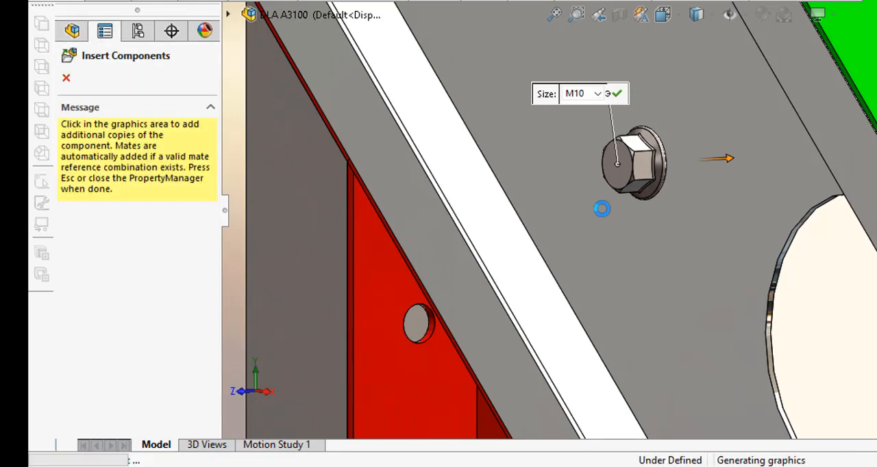
# Step: End the flange screw insertion without placing additional copies
pyautogui.scroll(3, 656, 235)
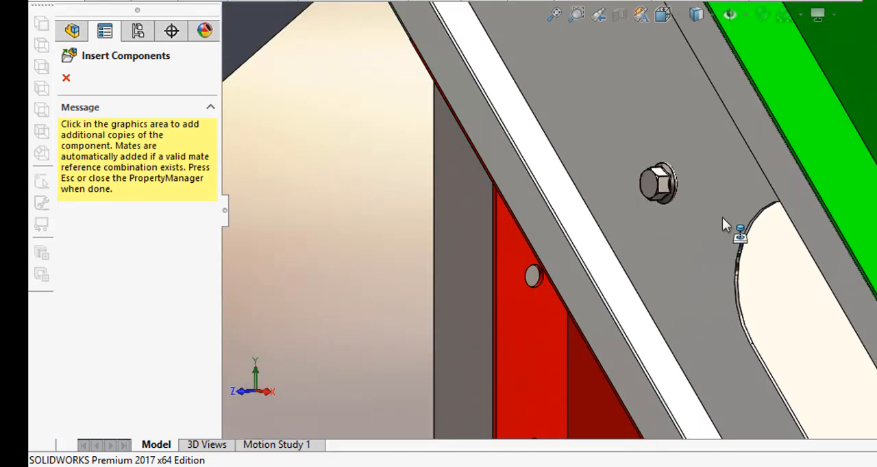
pyautogui.click(722, 219)
pyautogui.moveTo(757, 214); pyautogui.dragTo(783, 185, button='middle')
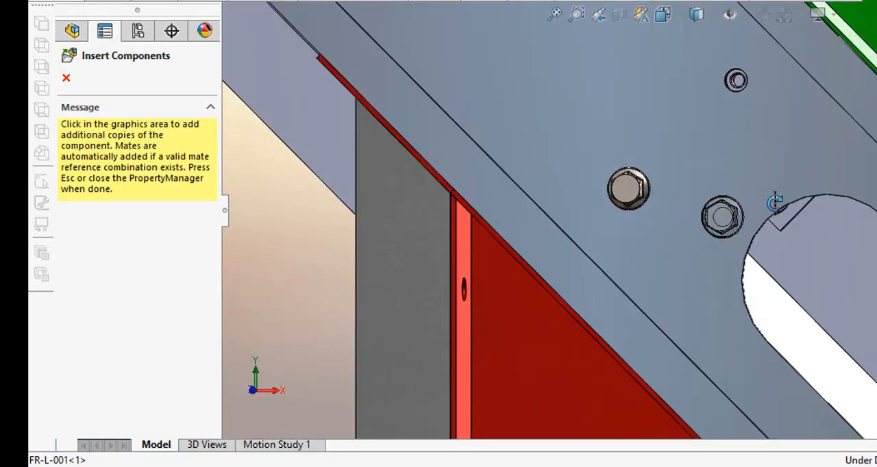
pyautogui.click(285, 139)
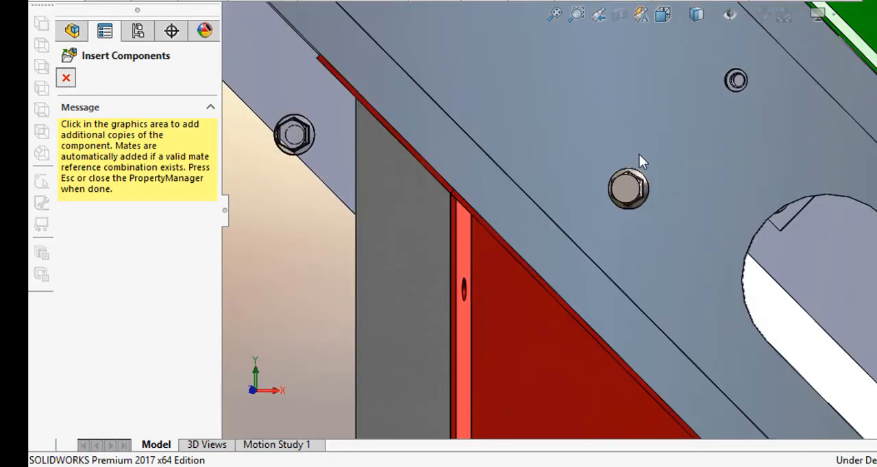
pyautogui.press('Escape')
pyautogui.moveTo(638, 172); pyautogui.dragTo(597, 180, button='middle')
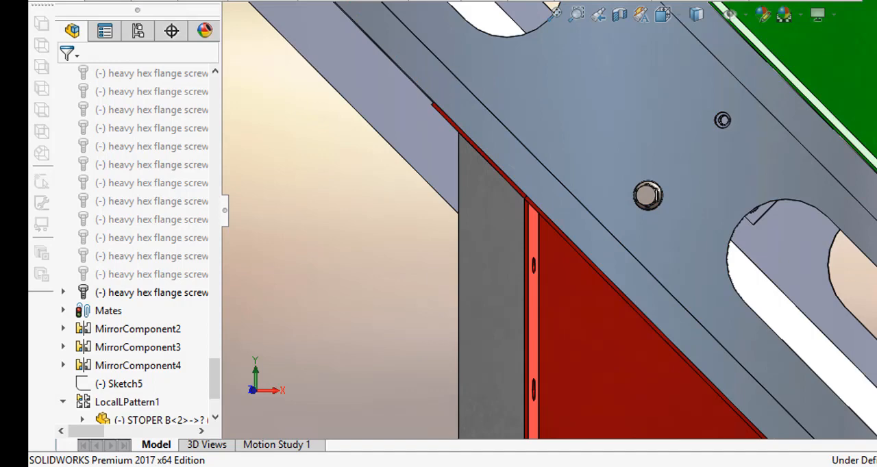
# Step: Copy the flange screw with mates to the upper hole of the pair, concentric with the STOPER B hole and coincident with the FR-L-001 face
pyautogui.click(113, 1)
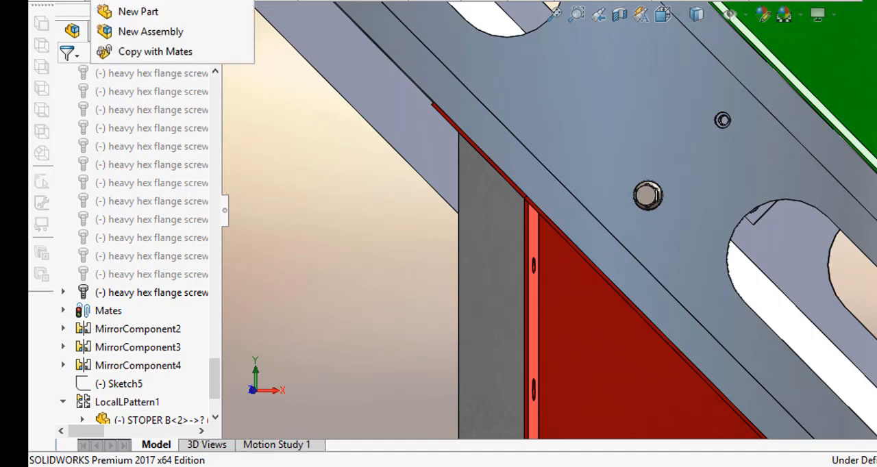
pyautogui.click(219, 52)
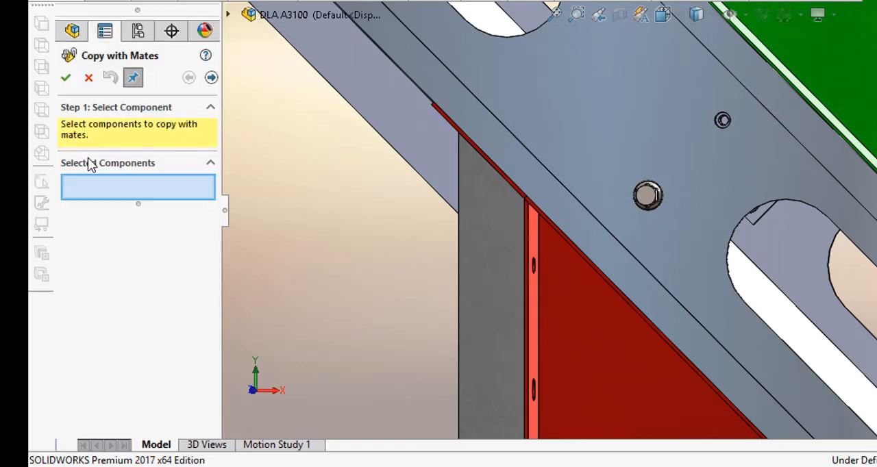
pyautogui.click(647, 197)
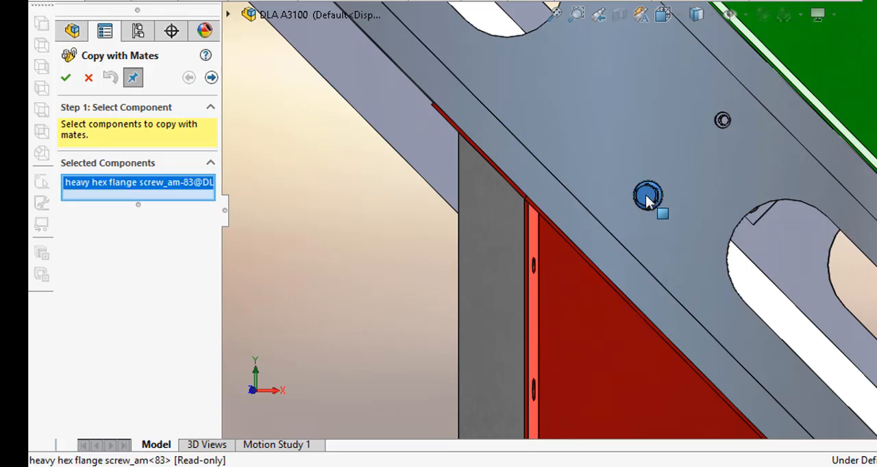
pyautogui.click(212, 78)
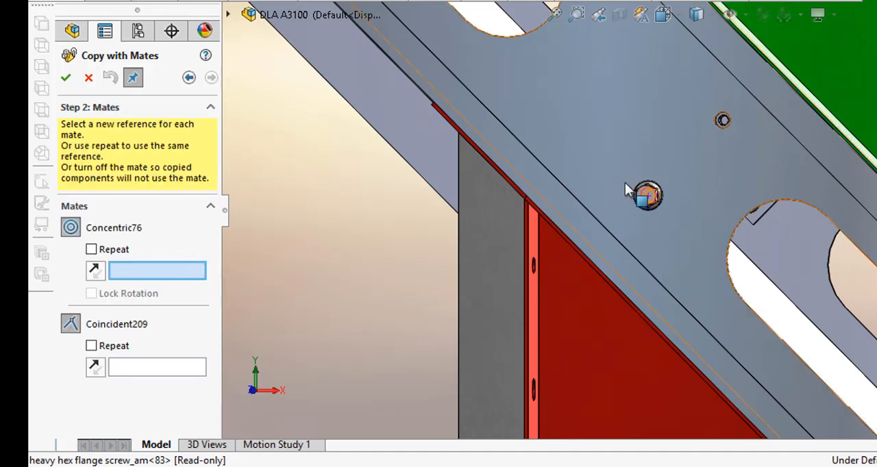
pyautogui.scroll(-5, 718, 140)
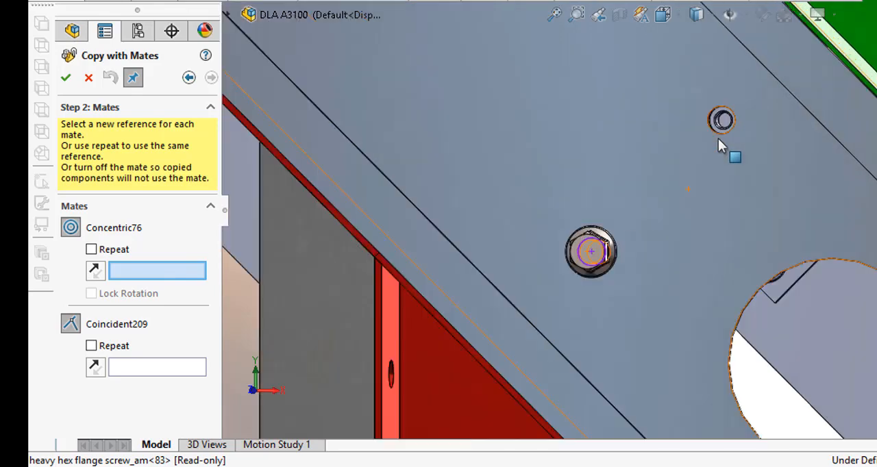
pyautogui.moveTo(682, 169); pyautogui.dragTo(671, 174, button='middle')
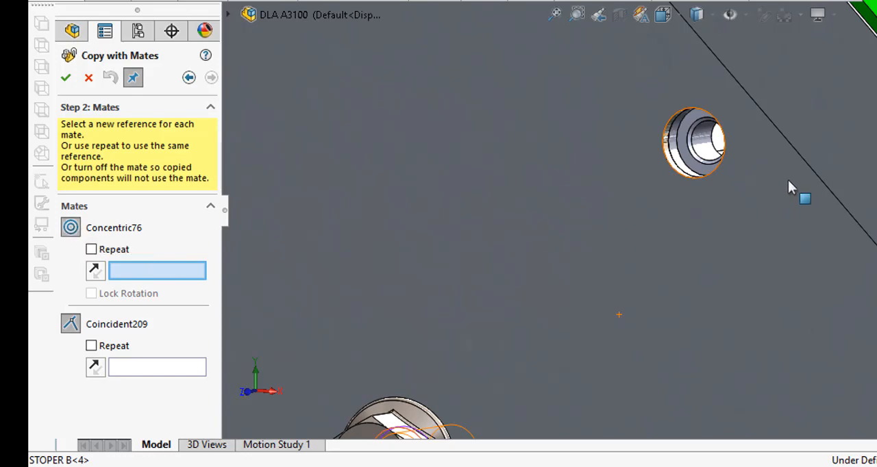
pyautogui.click(700, 149)
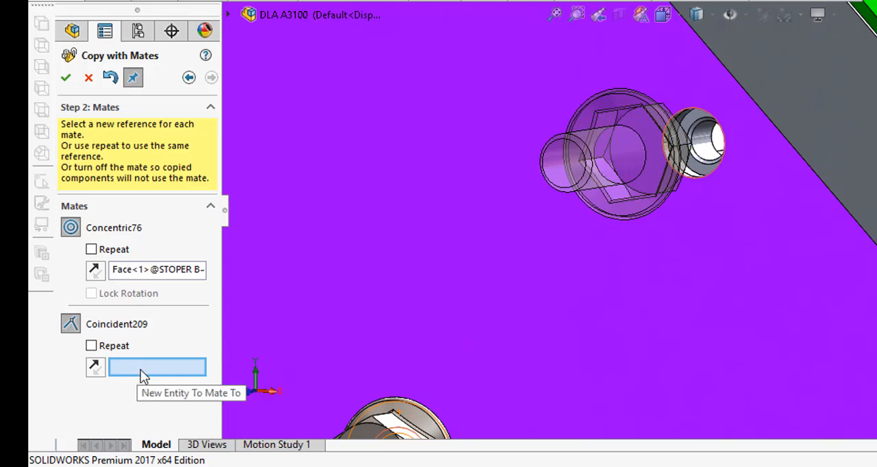
pyautogui.click(686, 264)
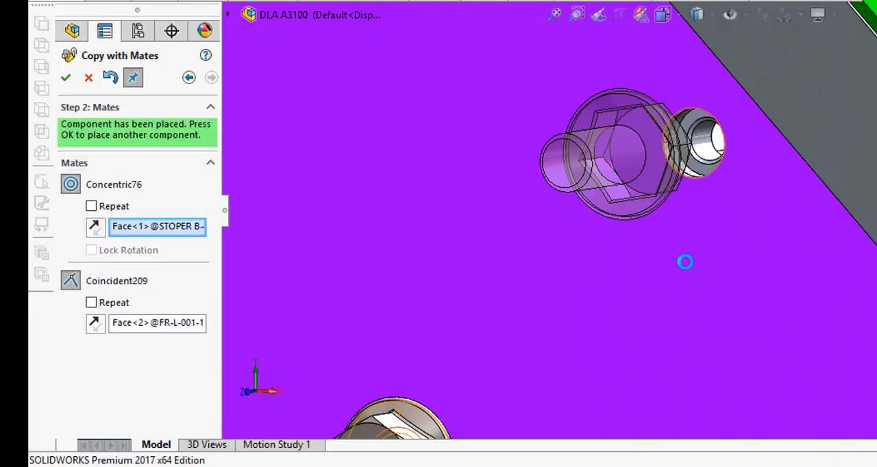
pyautogui.scroll(3, 684, 255)
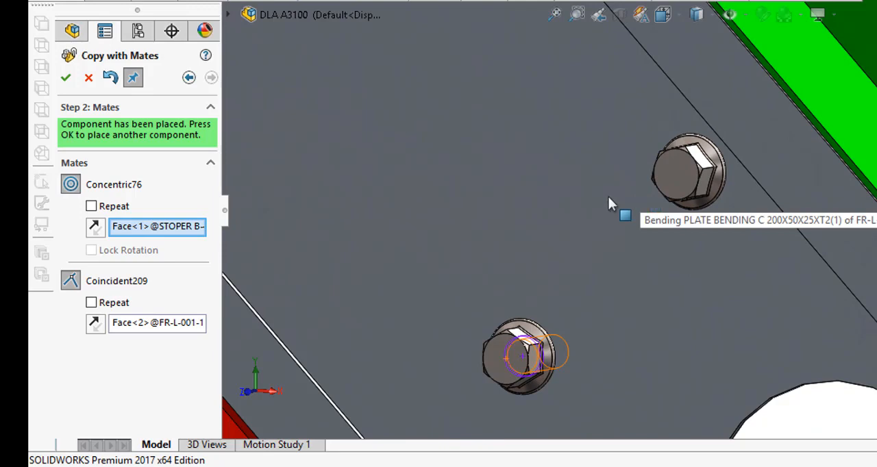
pyautogui.click(67, 79)
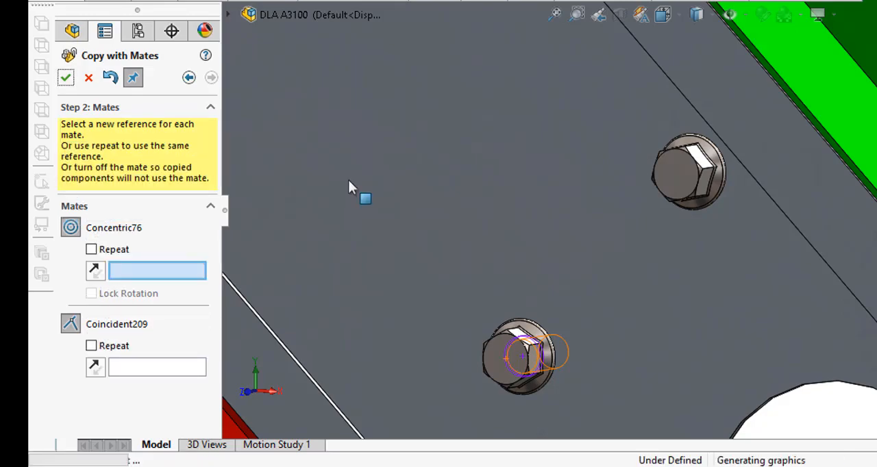
pyautogui.scroll(7, 350, 181)
pyautogui.scroll(6, 349, 181)
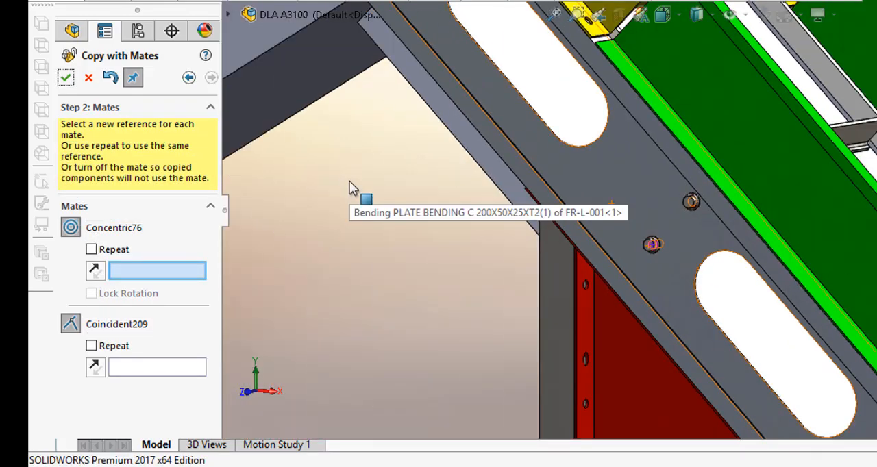
# Step: Copy the flange screw to the upper hole of the next pair down, concentric with the STOPER B hole and coincident with the FR-L-001 face
pyautogui.scroll(-10, 749, 405)
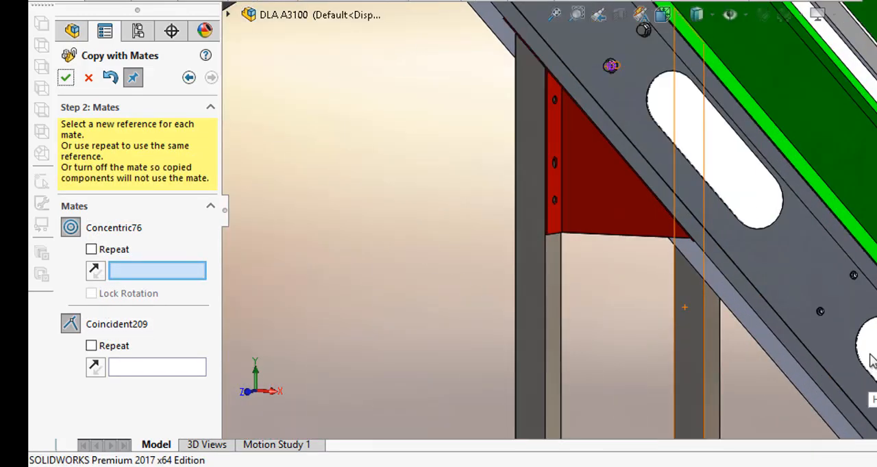
pyautogui.scroll(-2, 768, 146)
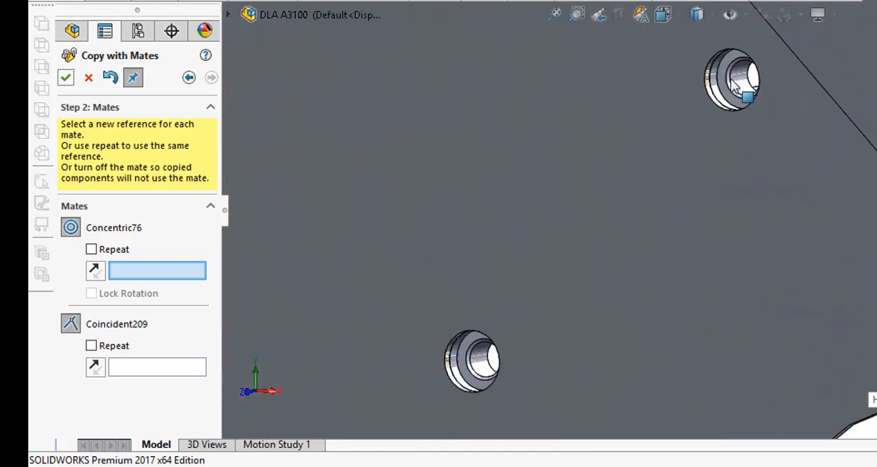
pyautogui.click(740, 78)
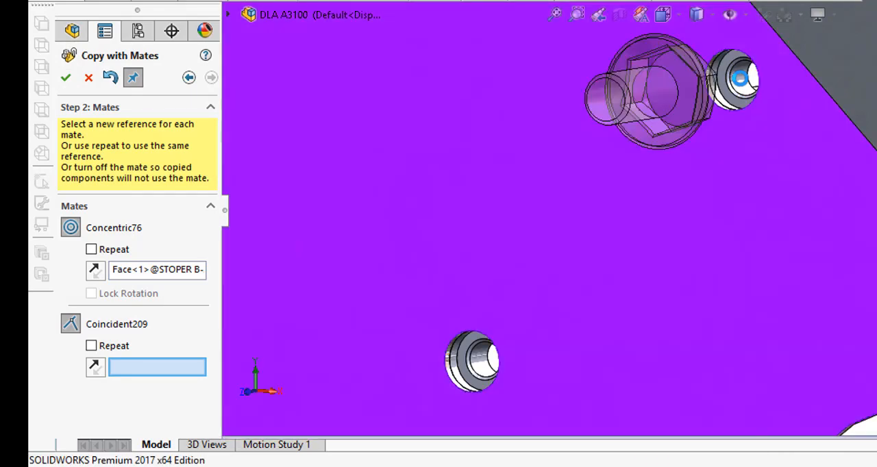
pyautogui.click(712, 159)
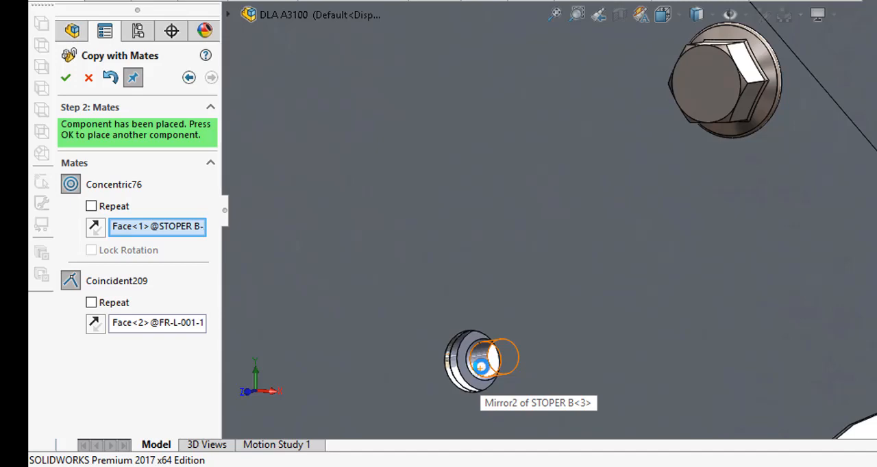
# Step: Place another screw copy in the lower hole of the same pair, mated to the STOPER B hole and the FR-L-001 face
pyautogui.click(481, 367)
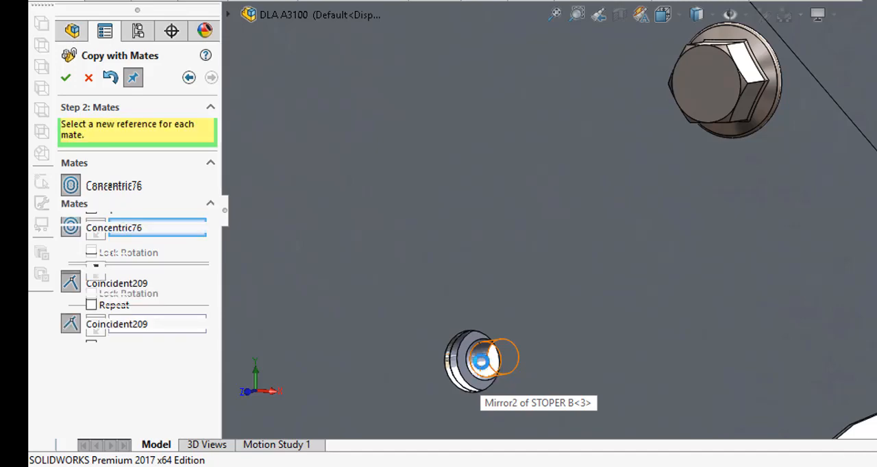
pyautogui.click(484, 367)
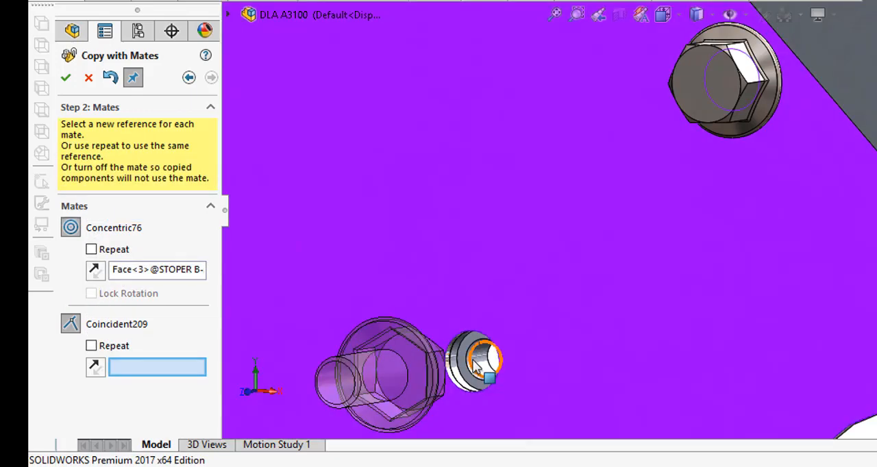
pyautogui.click(478, 368)
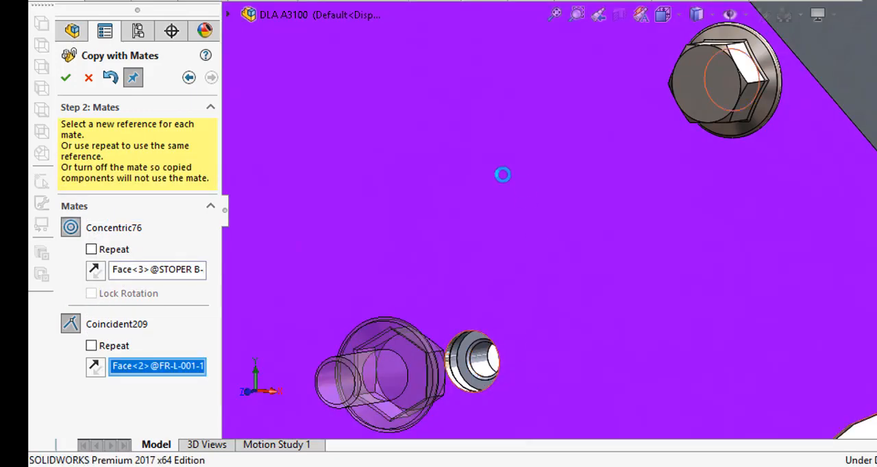
# Step: Copy the flange screw to the lower hole of the third pair down the side frame, using its STOPER B hole and the FR-L-001 face
pyautogui.scroll(5, 503, 175)
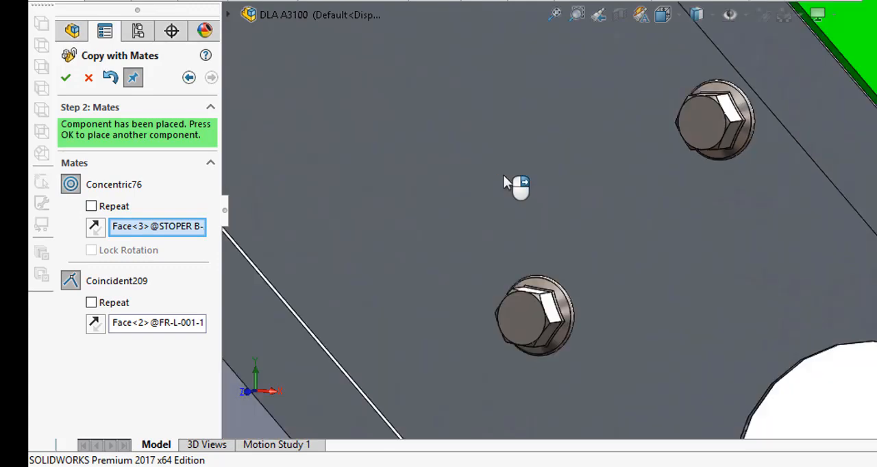
pyautogui.scroll(2, 509, 178)
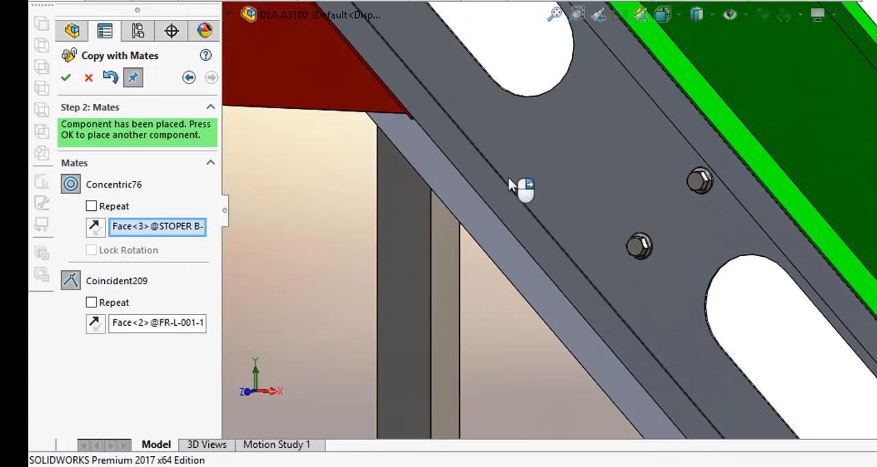
pyautogui.scroll(3, 572, 161)
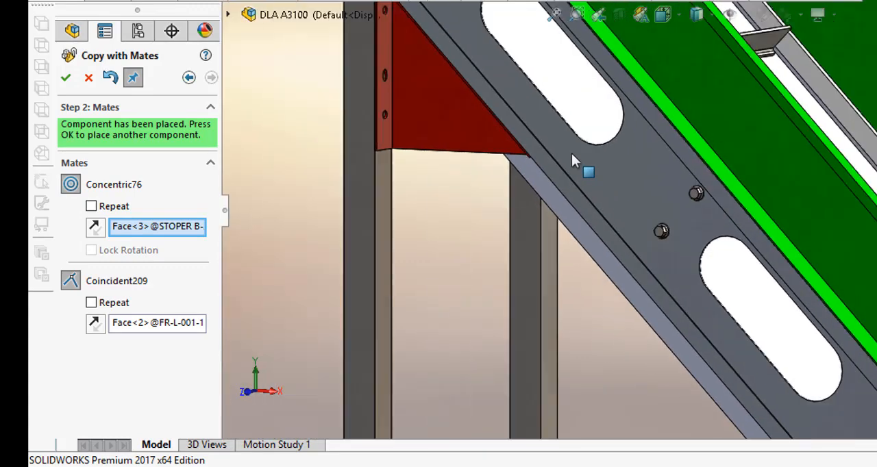
pyautogui.scroll(-4, 772, 316)
pyautogui.scroll(-10, 708, 293)
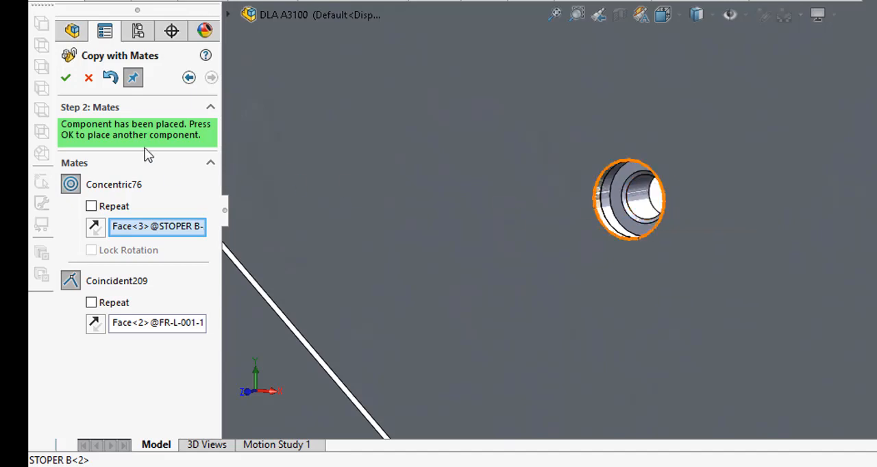
pyautogui.click(66, 77)
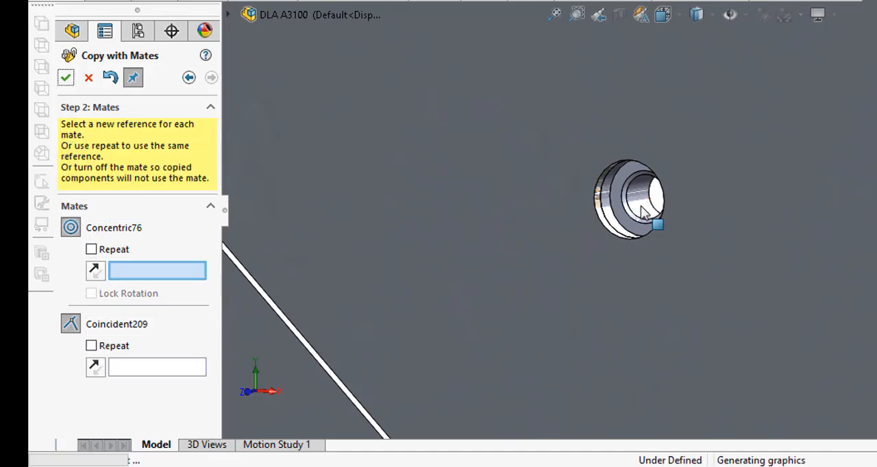
pyautogui.click(640, 205)
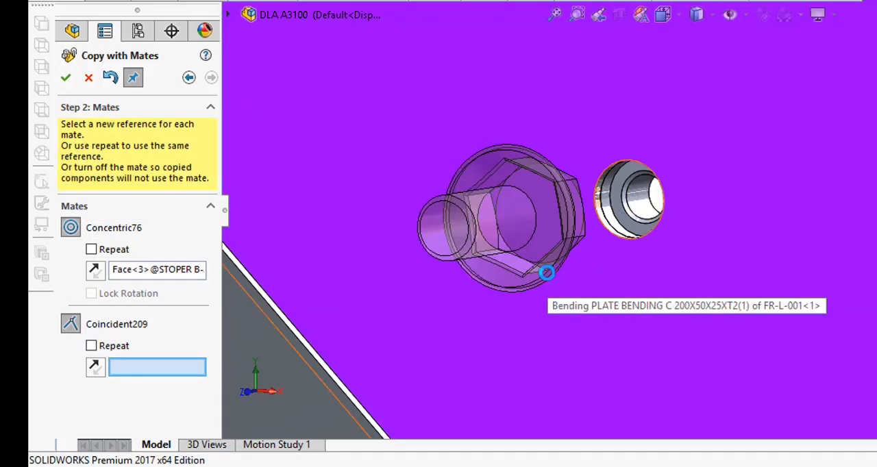
pyautogui.click(546, 273)
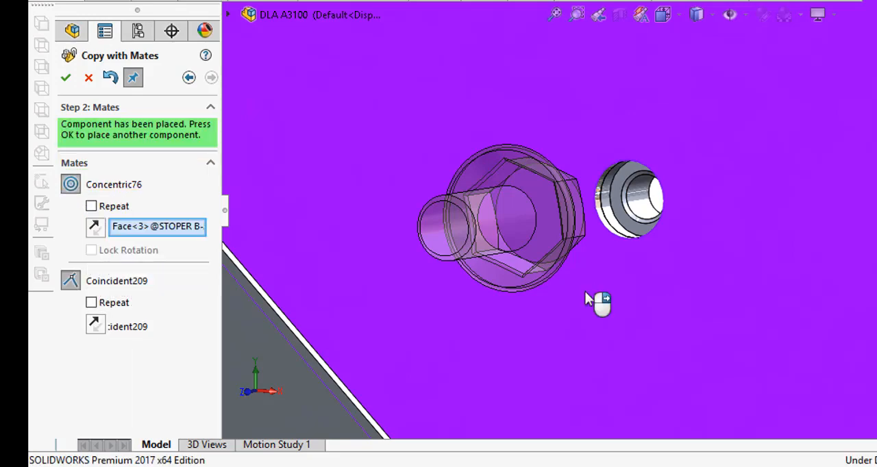
# Step: Add a screw copy in the third pair's upper hole, concentric with the STOPER B hole and coincident with the FR-L-001 face
pyautogui.scroll(4, 586, 291)
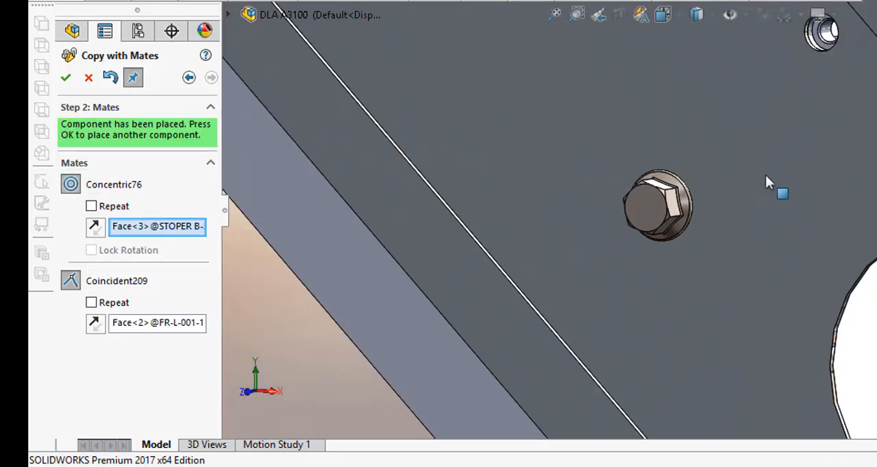
pyautogui.scroll(-4, 811, 34)
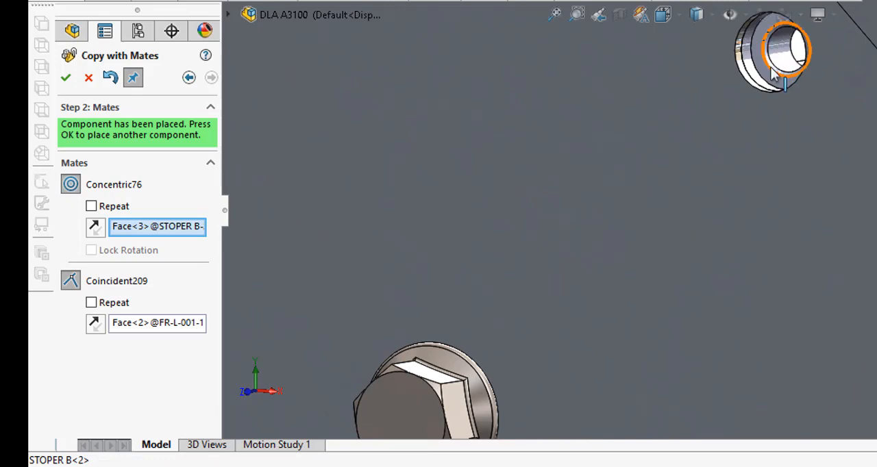
pyautogui.click(70, 84)
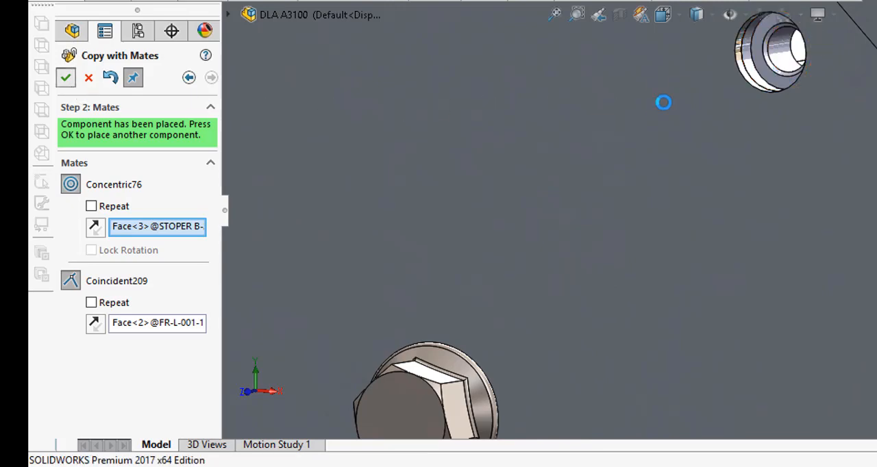
pyautogui.click(784, 60)
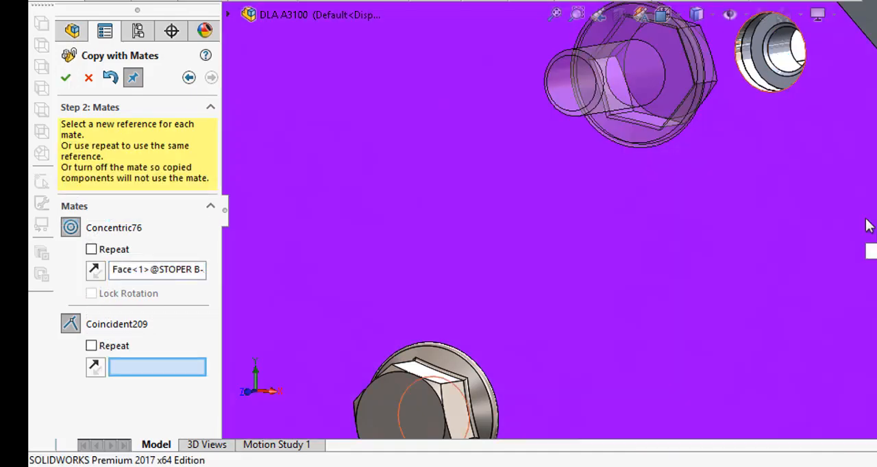
pyautogui.click(866, 222)
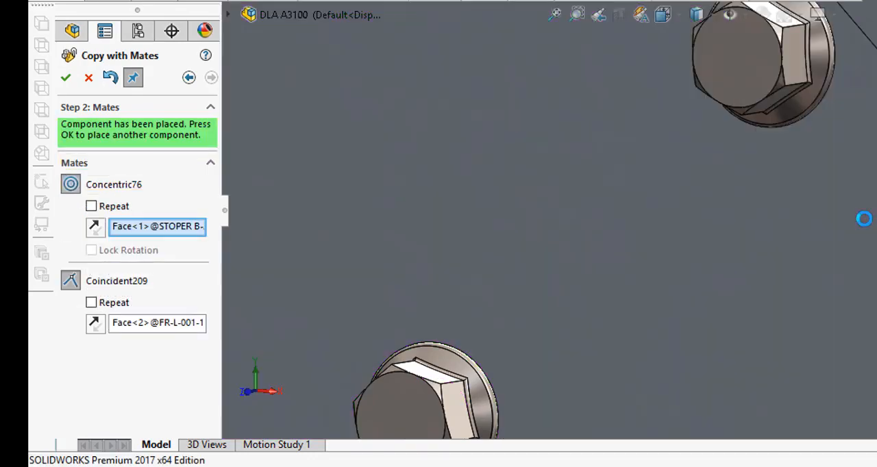
# Step: Copy the flange screw to the upper hole of the fourth pair down the side frame, mated to STOPER B and the FR-L-001 face
pyautogui.scroll(8, 866, 226)
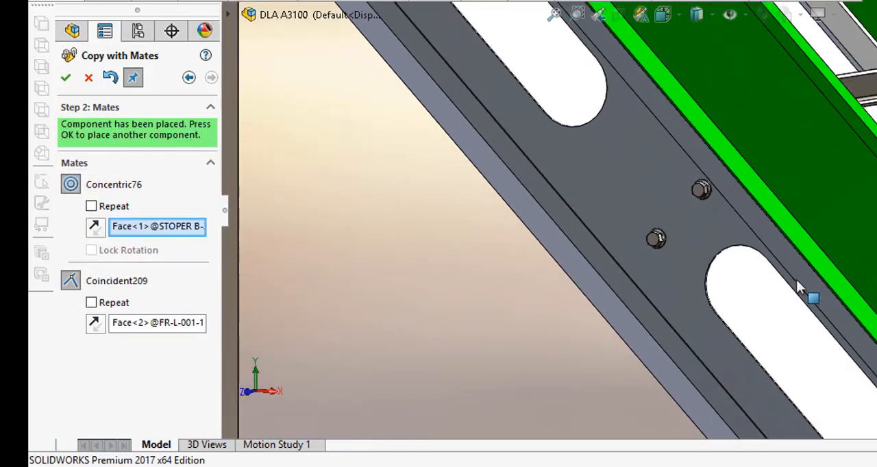
pyautogui.scroll(2, 796, 280)
pyautogui.scroll(-8, 804, 370)
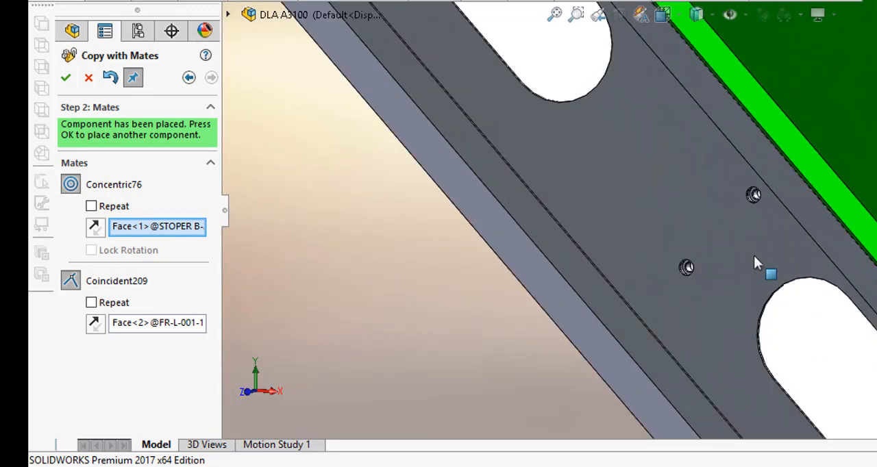
pyautogui.scroll(-5, 696, 199)
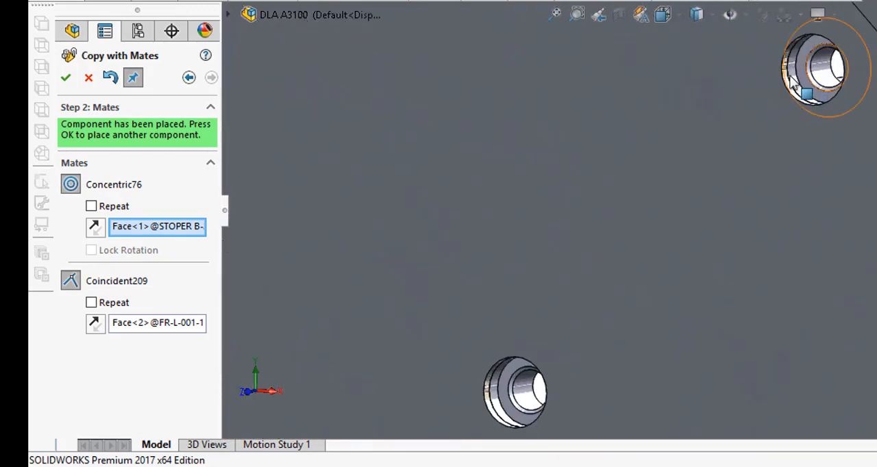
pyautogui.click(66, 78)
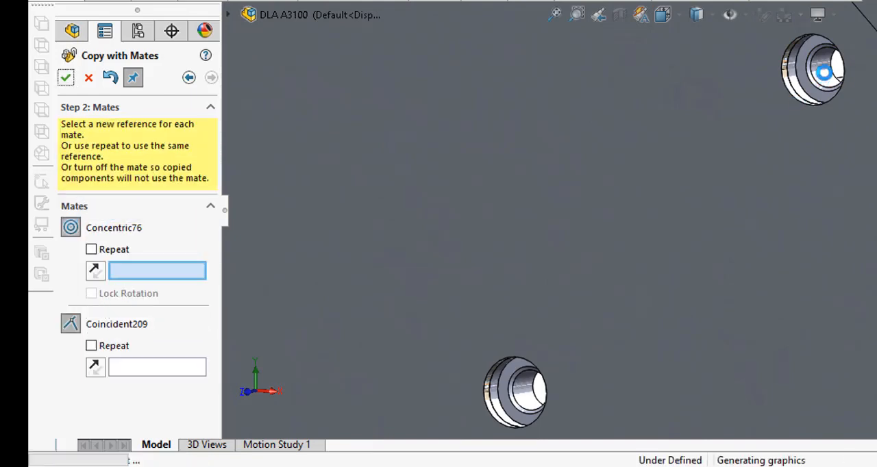
pyautogui.click(830, 69)
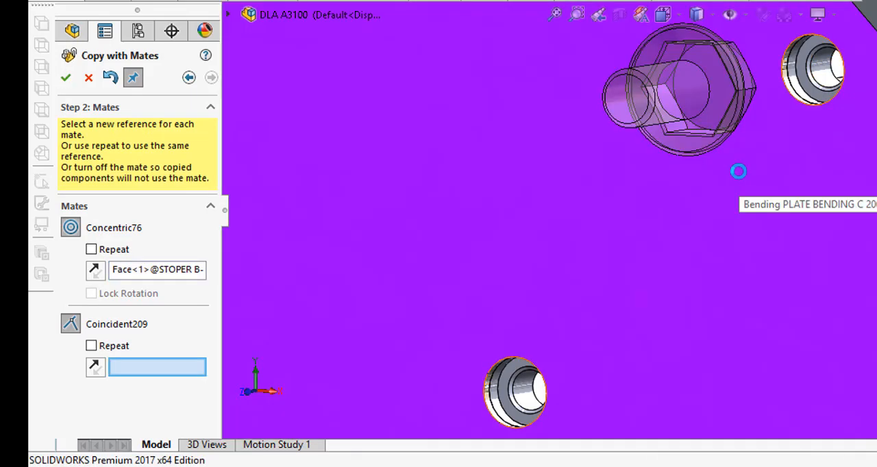
pyautogui.click(739, 171)
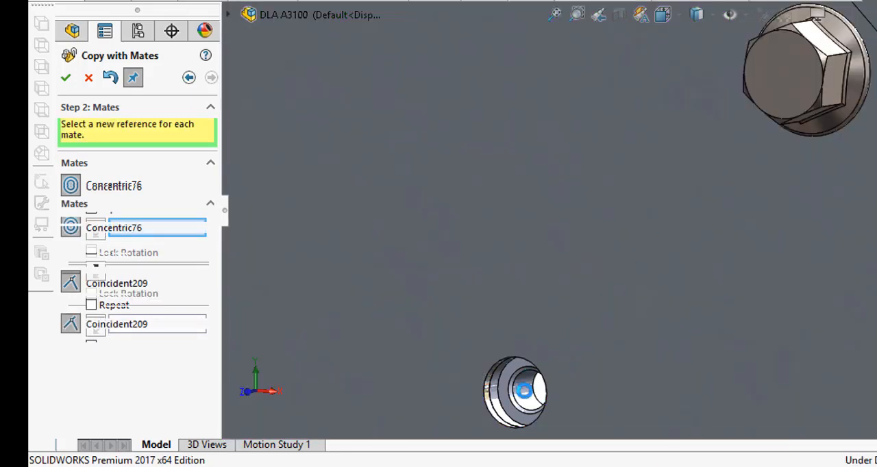
# Step: Copy the flange screw to the fourth pair's lower hole, concentric with the STOPER B hole and coincident with the FR-L-001 face
pyautogui.click(528, 396)
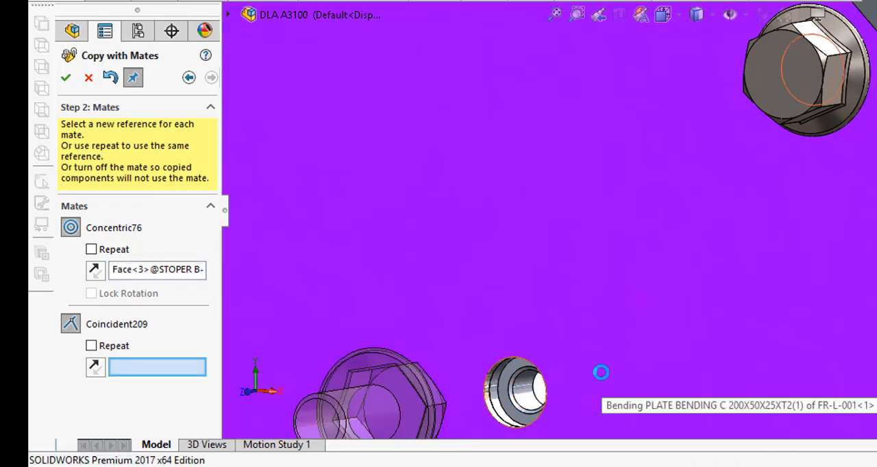
pyautogui.click(601, 373)
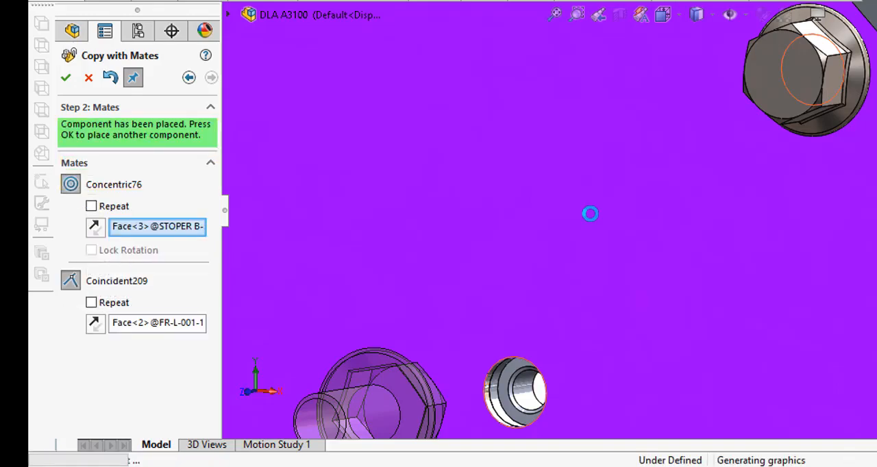
pyautogui.scroll(8, 590, 214)
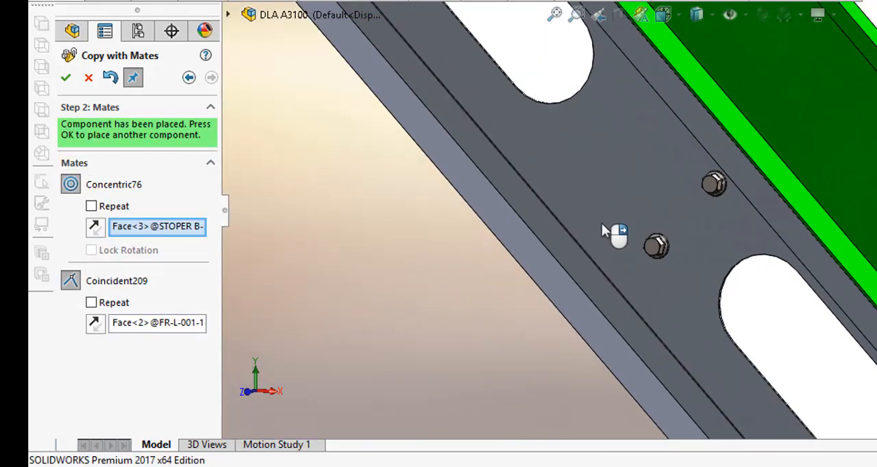
# Step: Inspect the flange screw pairs along the FR-L-001 side frame for empty holes and accept the last copy
pyautogui.scroll(2, 804, 407)
pyautogui.scroll(-1, 805, 407)
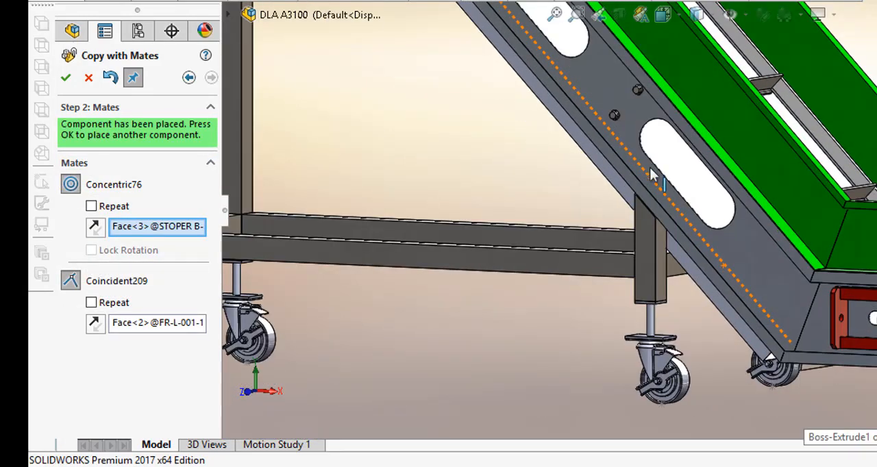
pyautogui.scroll(2, 627, 155)
pyautogui.scroll(-10, 628, 155)
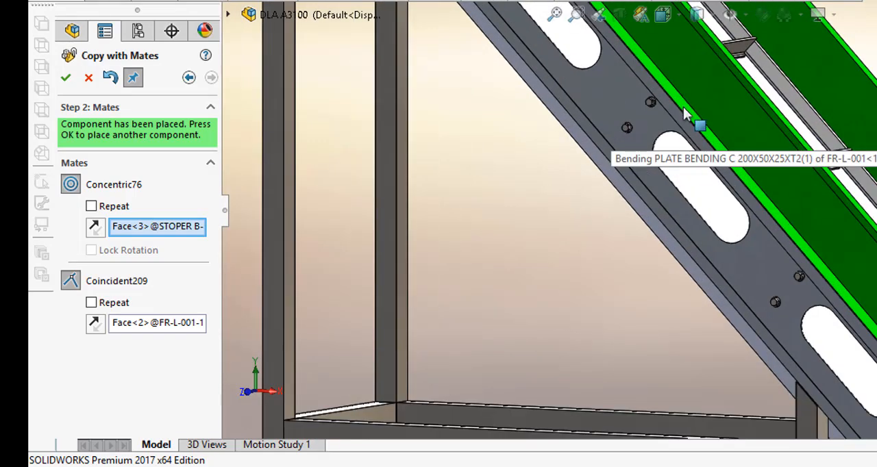
pyautogui.scroll(-2, 597, 123)
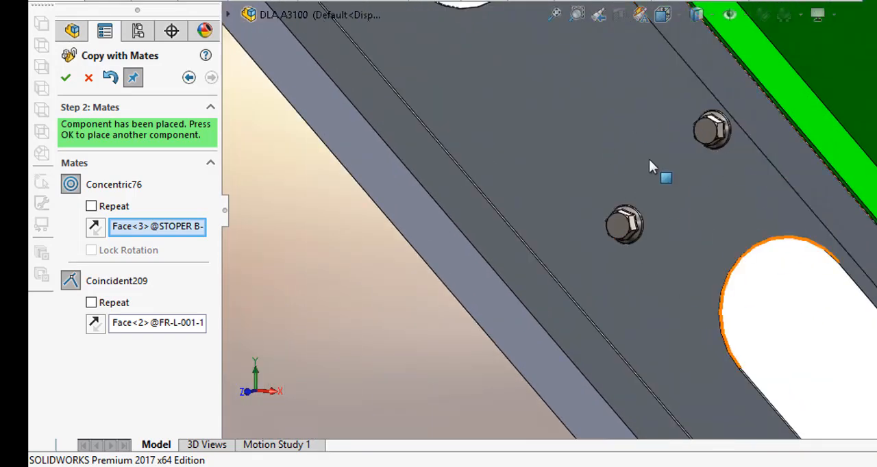
pyautogui.scroll(5, 710, 314)
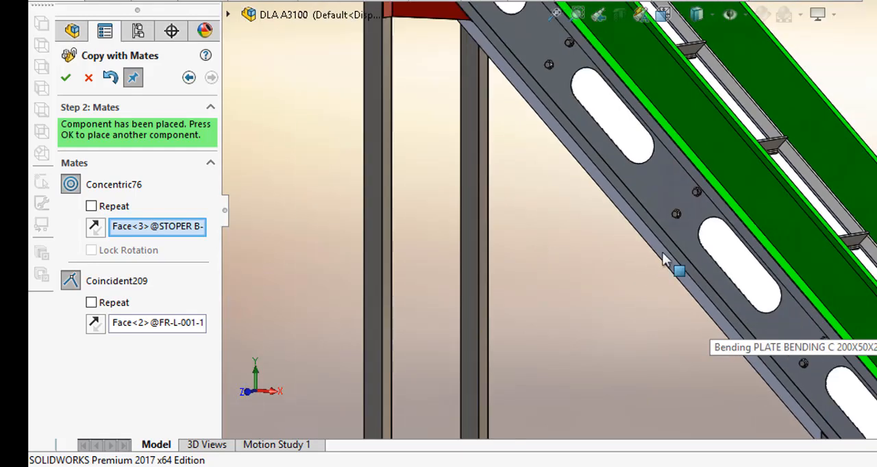
pyautogui.scroll(-5, 545, 39)
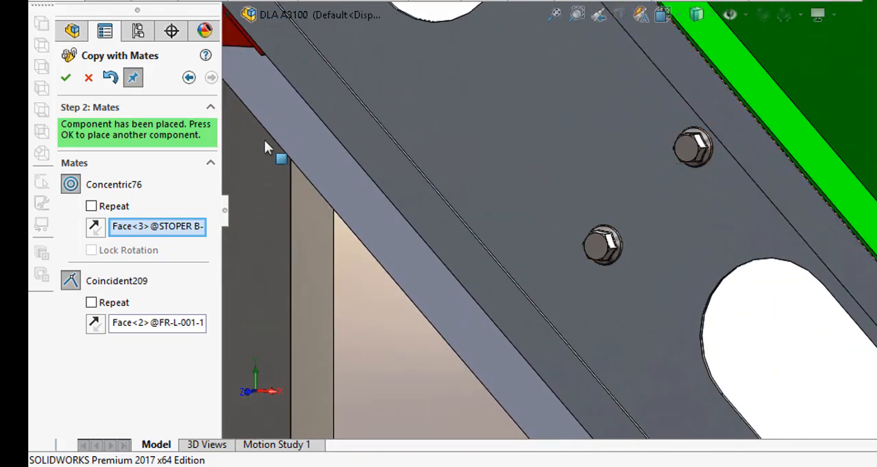
pyautogui.click(64, 78)
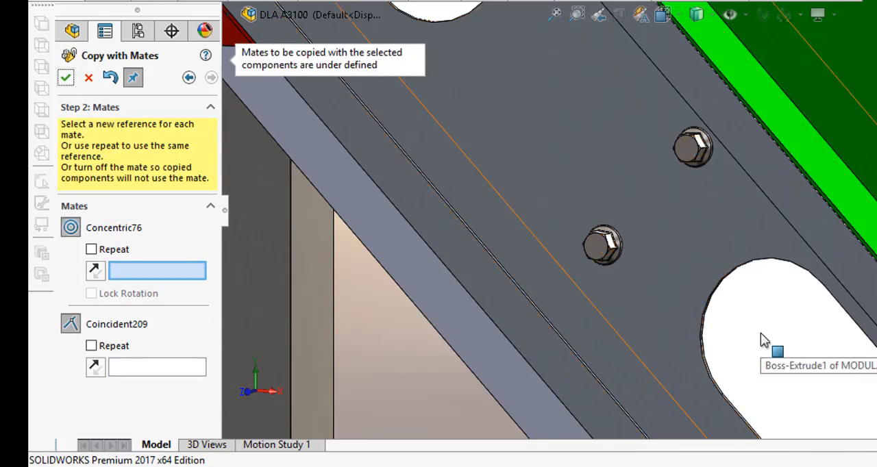
pyautogui.scroll(2, 764, 341)
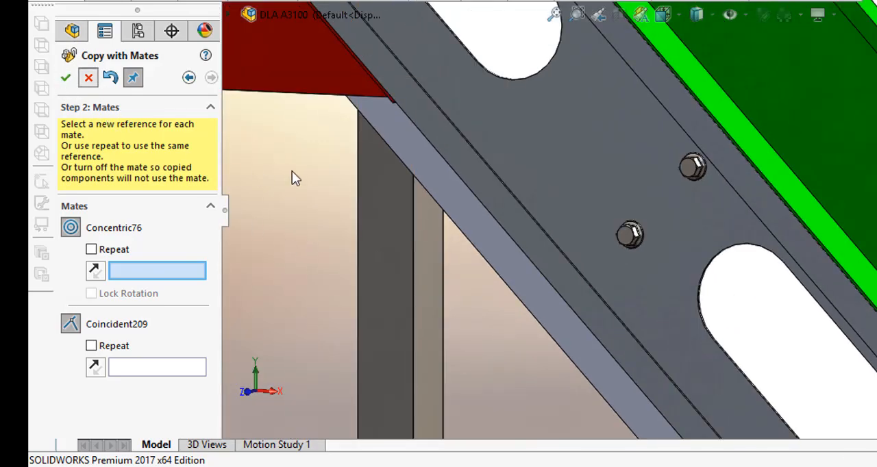
# Step: Close Copy with Mates and hide everything except STOPER B<3> and its two flange screws by inverting the selection
pyautogui.press('Return')
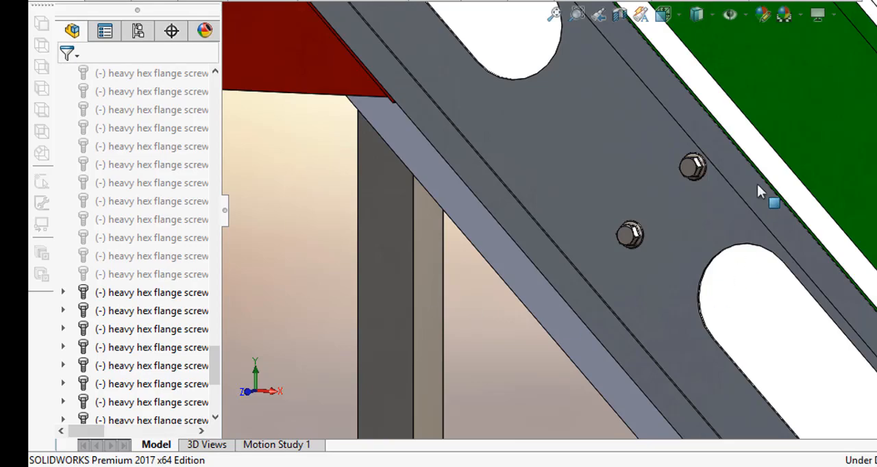
pyautogui.click(627, 236)
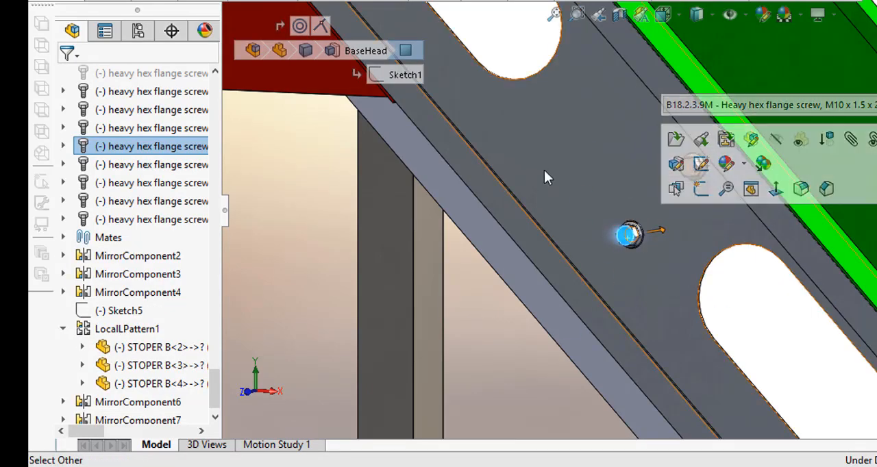
pyautogui.keyDown('ctrl'); pyautogui.click(691, 169); pyautogui.keyUp('ctrl')
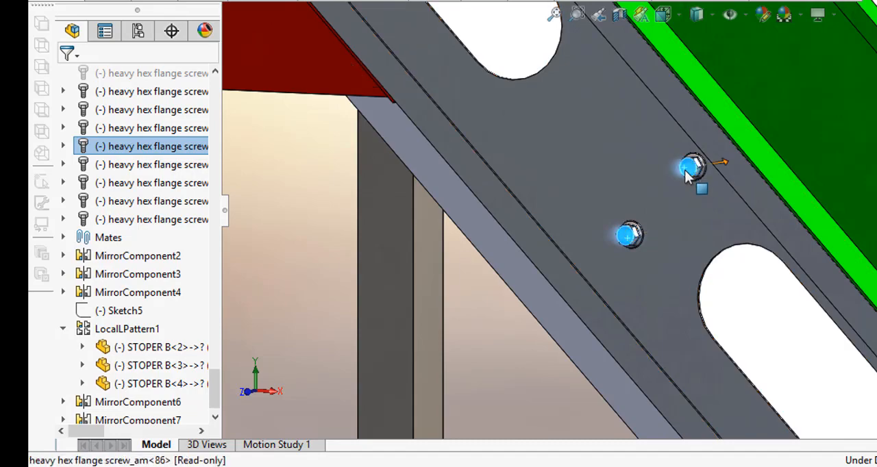
pyautogui.moveTo(732, 251); pyautogui.dragTo(731, 166, button='middle')
pyautogui.keyDown('ctrl'); pyautogui.click(731, 166); pyautogui.keyUp('ctrl')
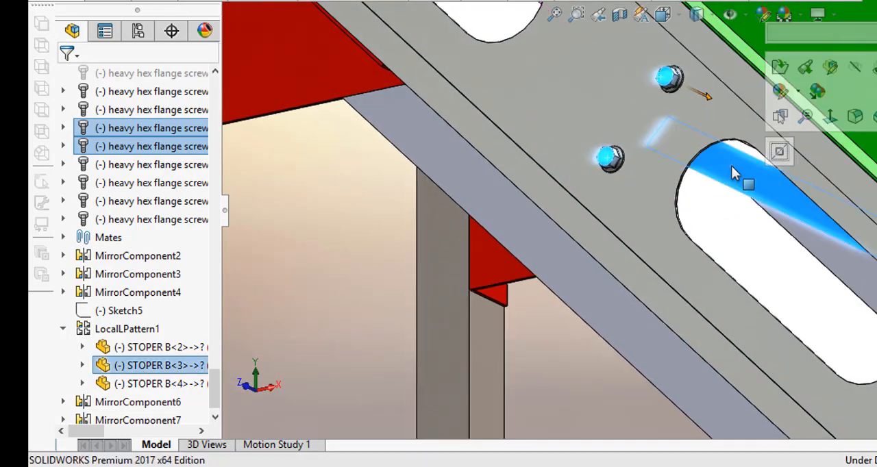
pyautogui.rightClick(732, 172)
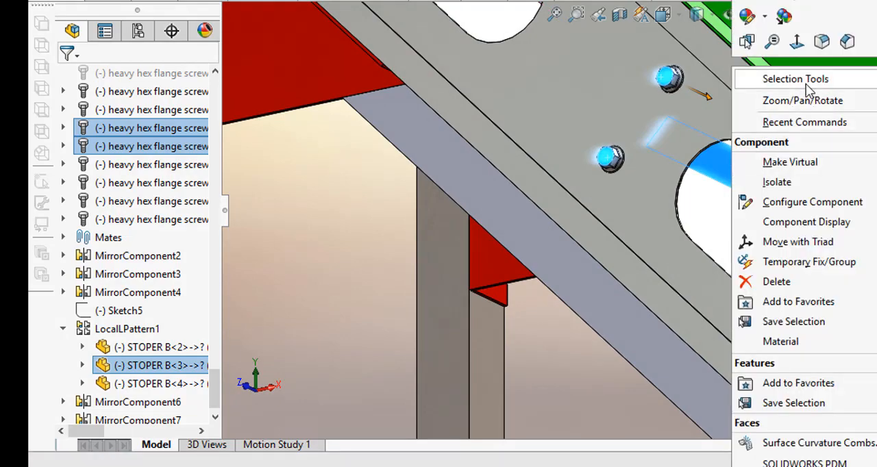
pyautogui.click(876, 162)
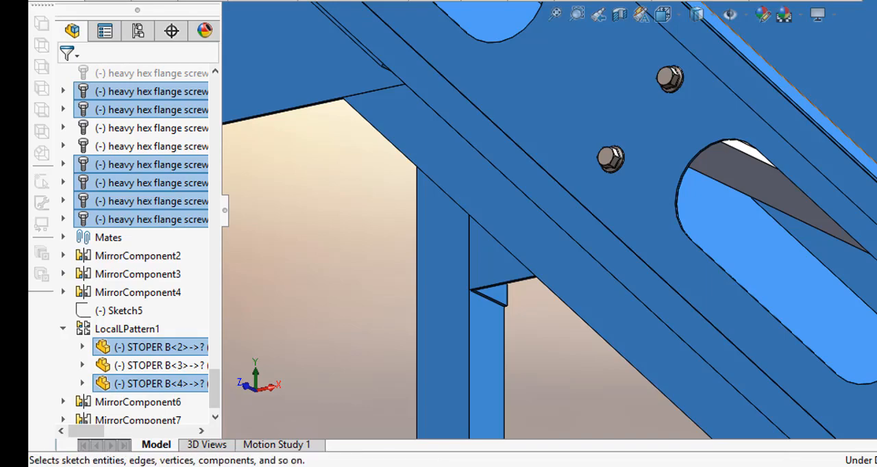
pyautogui.rightClick(305, 179)
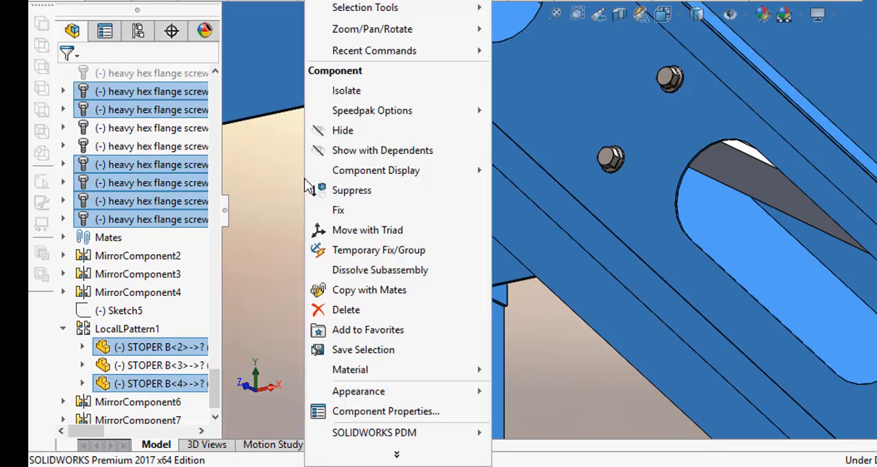
pyautogui.click(345, 135)
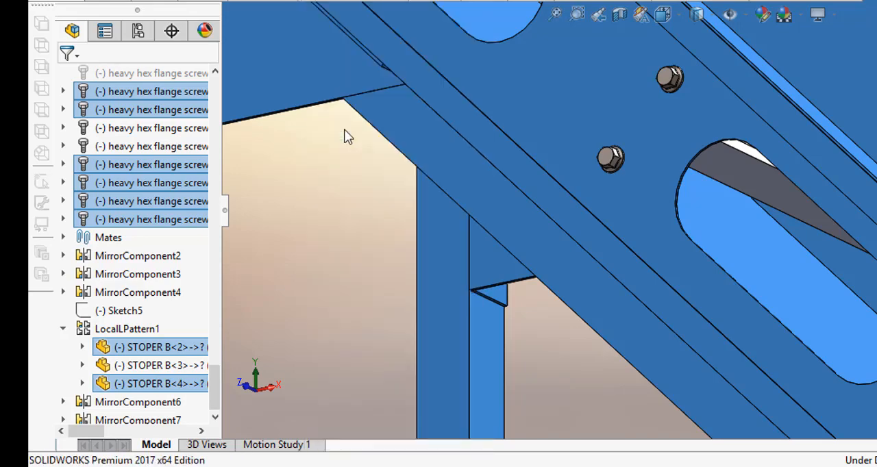
# Step: Examine the fit of the flange screws in the end plates of the isolated STOPER B crossbar
pyautogui.moveTo(729, 252); pyautogui.dragTo(595, 255, button='middle')
pyautogui.scroll(-5, 560, 174)
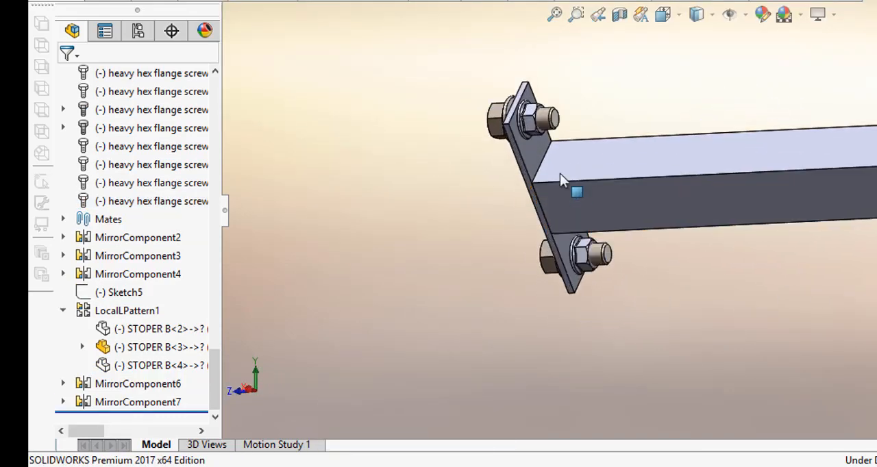
pyautogui.moveTo(556, 156); pyautogui.dragTo(579, 198, button='middle')
pyautogui.scroll(4, 570, 208)
pyautogui.scroll(1, 658, 229)
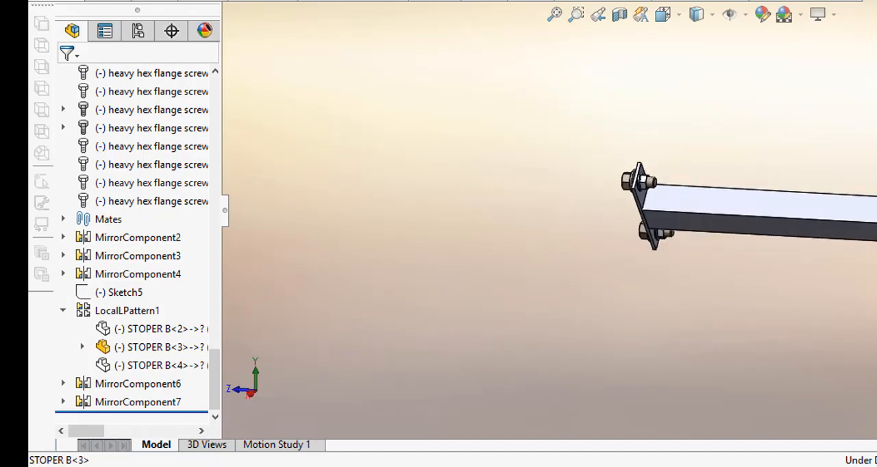
pyautogui.scroll(-3, 874, 192)
pyautogui.scroll(2, 819, 165)
pyautogui.moveTo(823, 173)
pyautogui.mouseDown(button='middle')
pyautogui.moveTo(802, 180)
pyautogui.moveTo(825, 168)
pyautogui.mouseUp(button='middle')
pyautogui.scroll(-4, 480, 186)
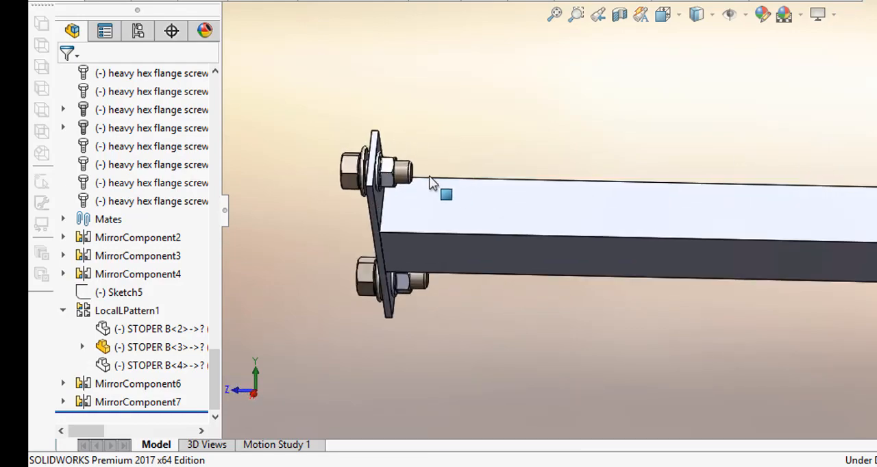
pyautogui.moveTo(507, 183)
pyautogui.mouseDown(button='middle')
pyautogui.moveTo(528, 170)
pyautogui.moveTo(519, 172)
pyautogui.moveTo(541, 179)
pyautogui.moveTo(507, 182)
pyautogui.moveTo(515, 192)
pyautogui.mouseUp(button='middle')
pyautogui.scroll(4, 509, 190)
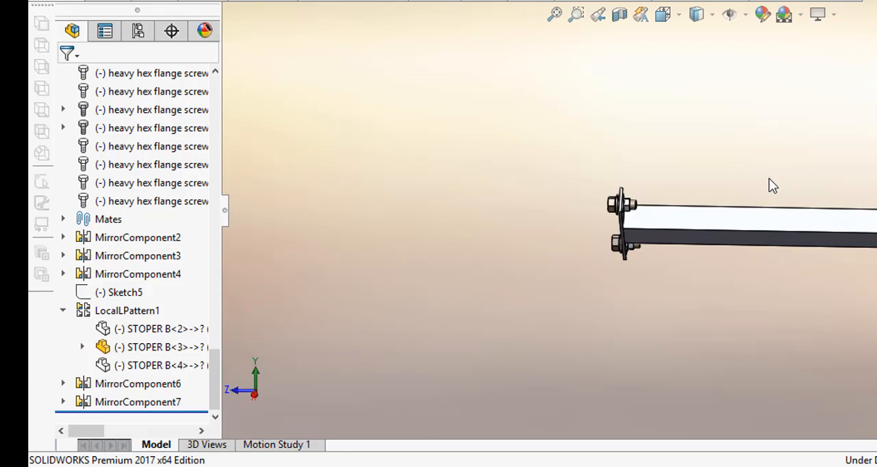
pyautogui.moveTo(814, 167); pyautogui.dragTo(809, 191, button='middle')
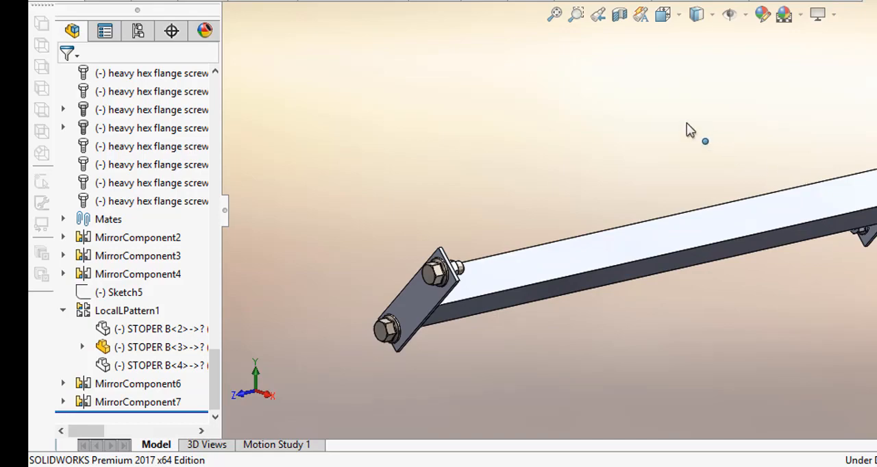
pyautogui.moveTo(687, 128); pyautogui.dragTo(715, 79, button='middle')
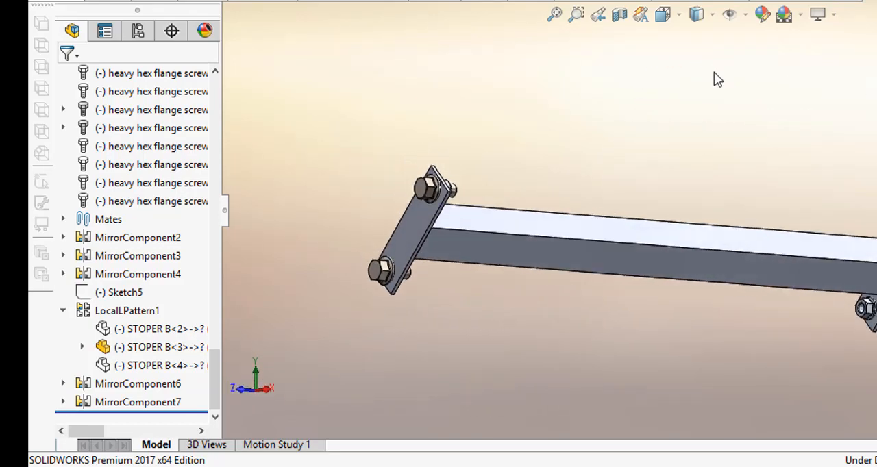
# Step: Set up a Mirror Components operation about the assembly's Front Plane, using a trimetric view
pyautogui.click(663, 13)
pyautogui.click(753, 65)
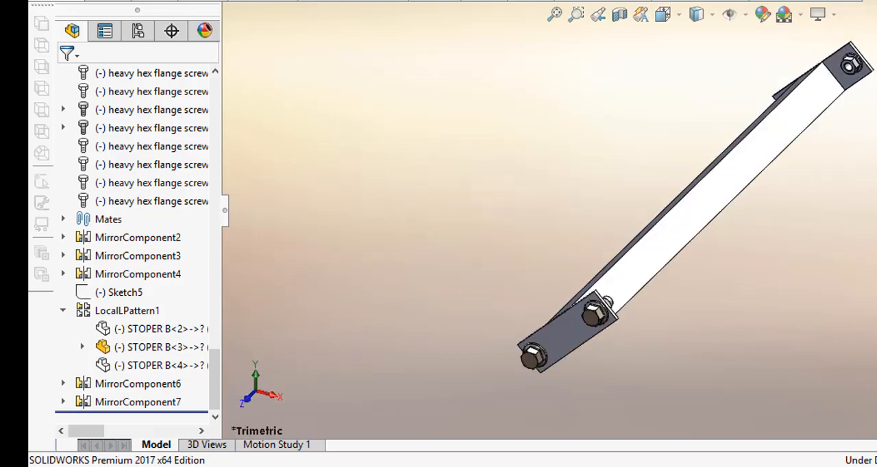
pyautogui.scroll(1, 439, 146)
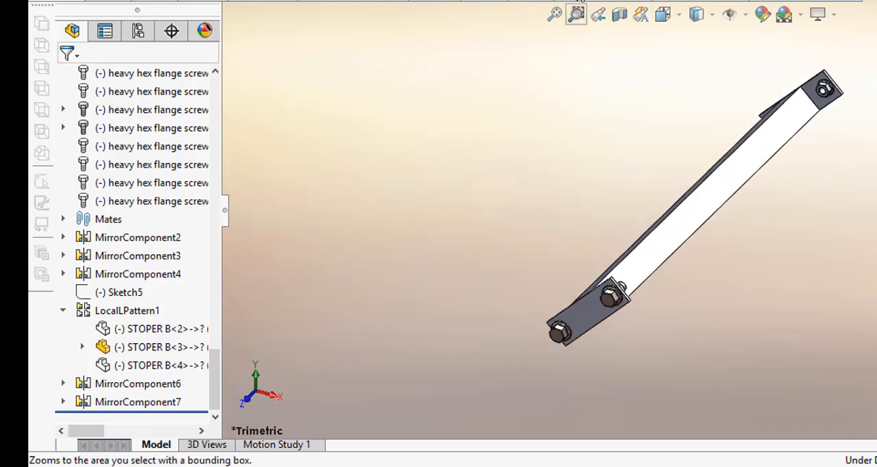
pyautogui.click(114, 1)
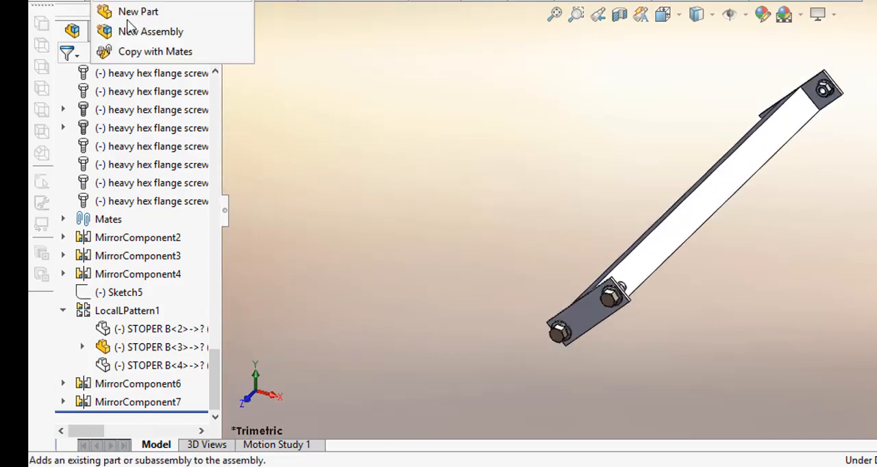
pyautogui.click(245, 1)
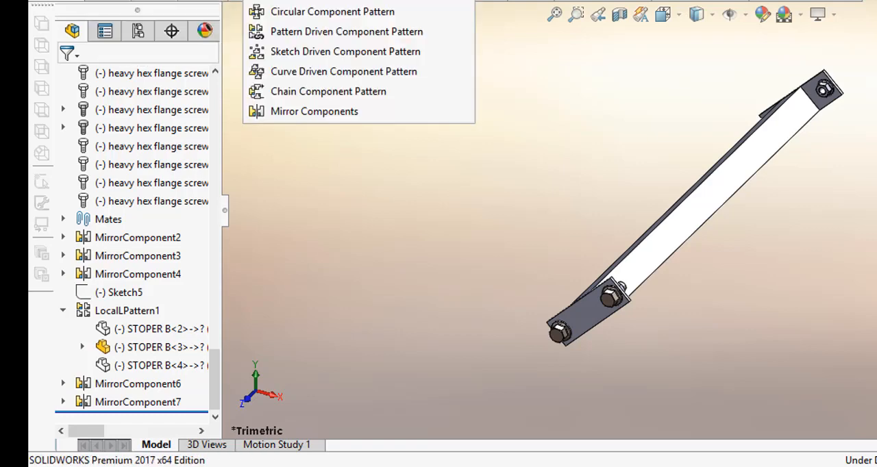
pyautogui.click(307, 116)
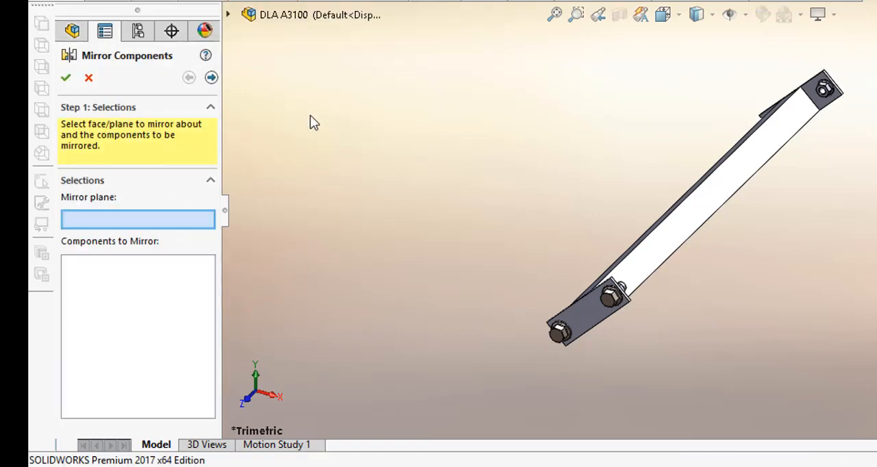
pyautogui.click(229, 14)
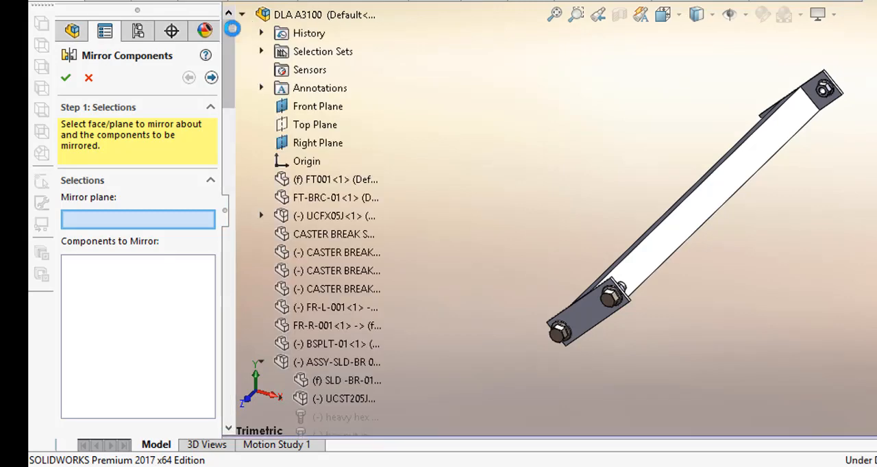
pyautogui.click(322, 109)
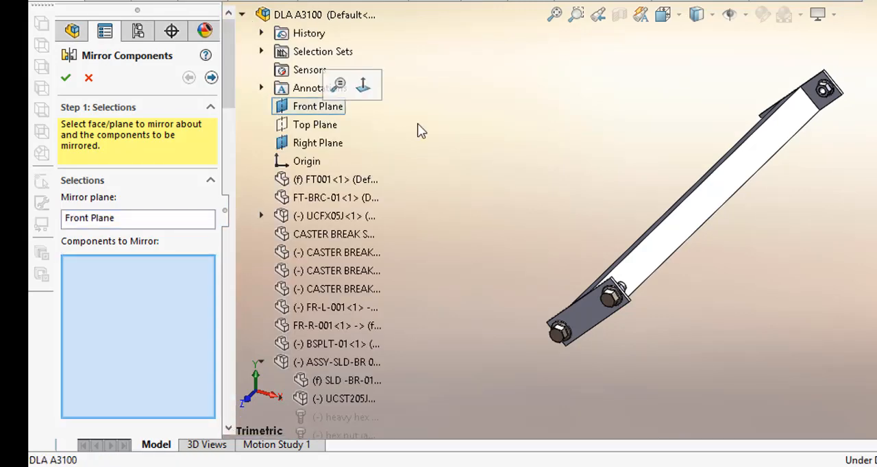
# Step: Mirror the two flange screws on the near STOPER B end plate across the Front Plane
pyautogui.scroll(1, 575, 159)
pyautogui.scroll(-1, 579, 178)
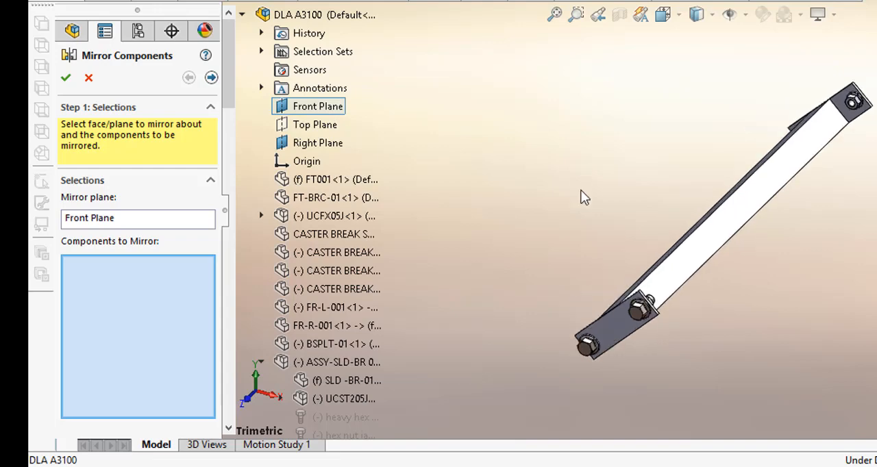
pyautogui.scroll(-2, 638, 331)
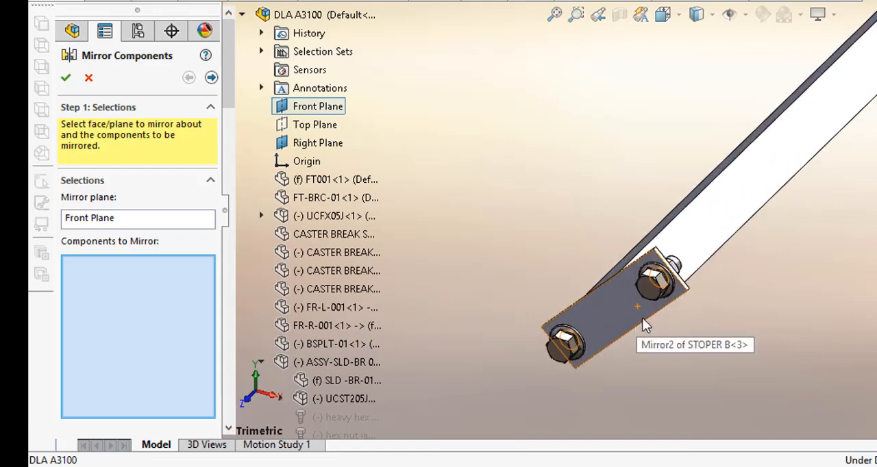
pyautogui.click(652, 284)
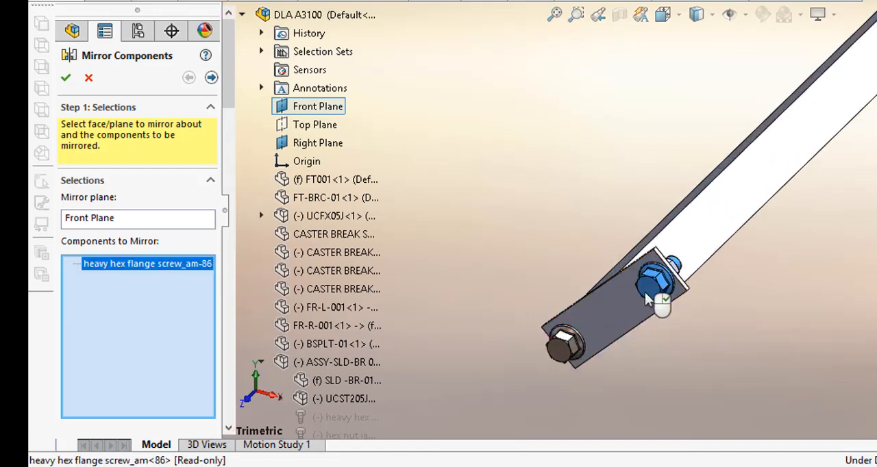
pyautogui.click(573, 346)
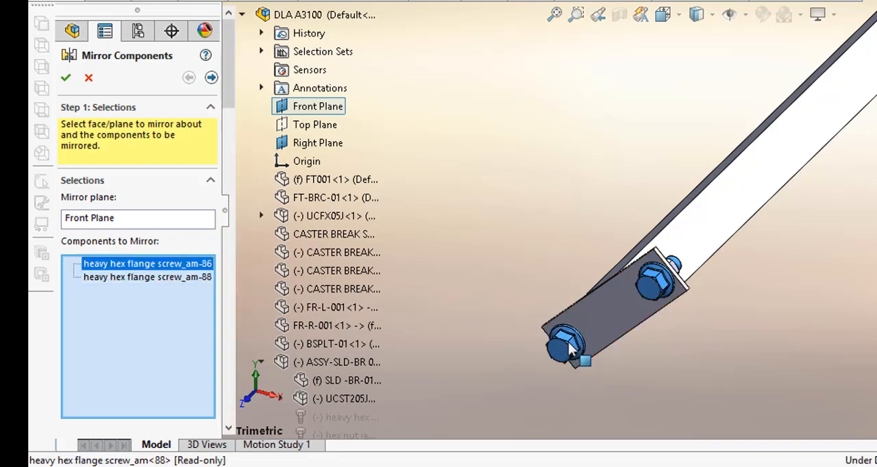
pyautogui.rightClick(568, 349)
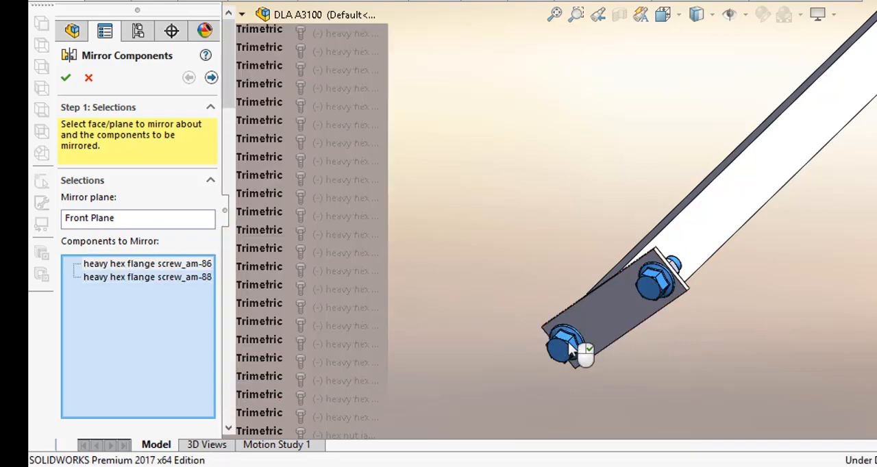
# Step: Check the mirrored flange screws on the far STOPER B end plate, finishing in a trimetric view
pyautogui.press('f')
pyautogui.moveTo(864, 198); pyautogui.dragTo(810, 170, button='middle')
pyautogui.scroll(-2, 872, 178)
pyautogui.moveTo(872, 178); pyautogui.dragTo(729, 168, button='middle')
pyautogui.scroll(2, 575, 148)
pyautogui.scroll(-2, 544, 148)
pyautogui.moveTo(544, 148); pyautogui.dragTo(566, 153, button='middle')
pyautogui.click(677, 15)
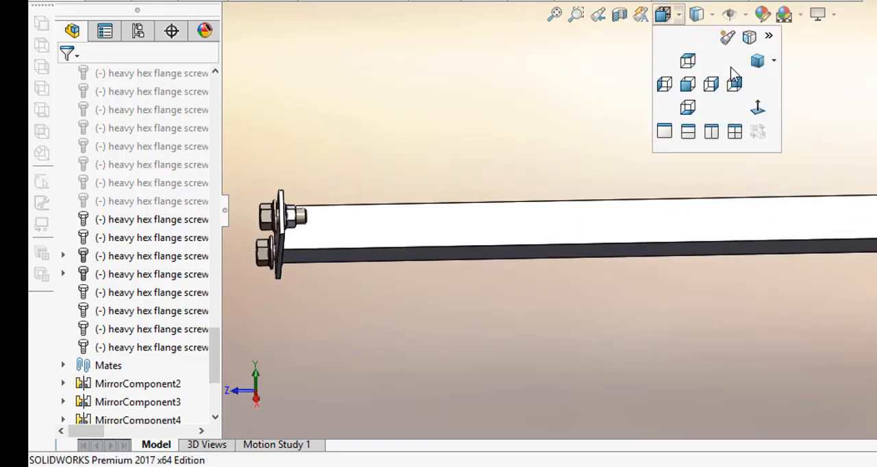
pyautogui.click(756, 63)
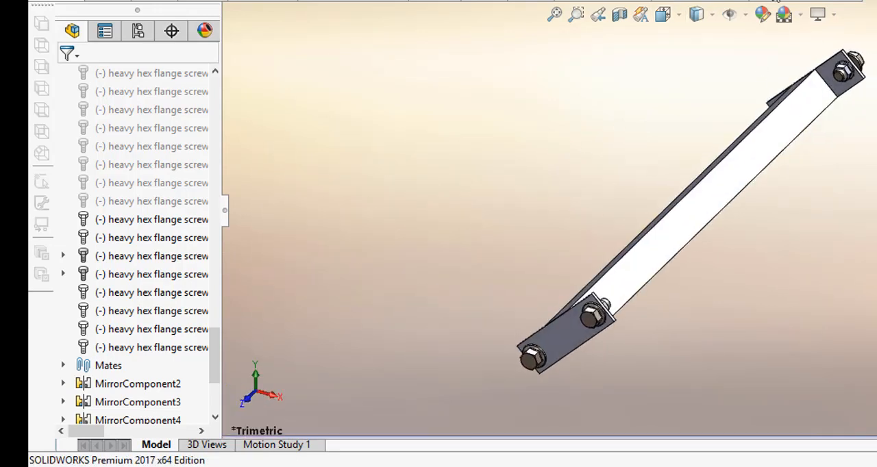
# Step: Select all hidden components, show them again and clear the selection
pyautogui.click(714, 1)
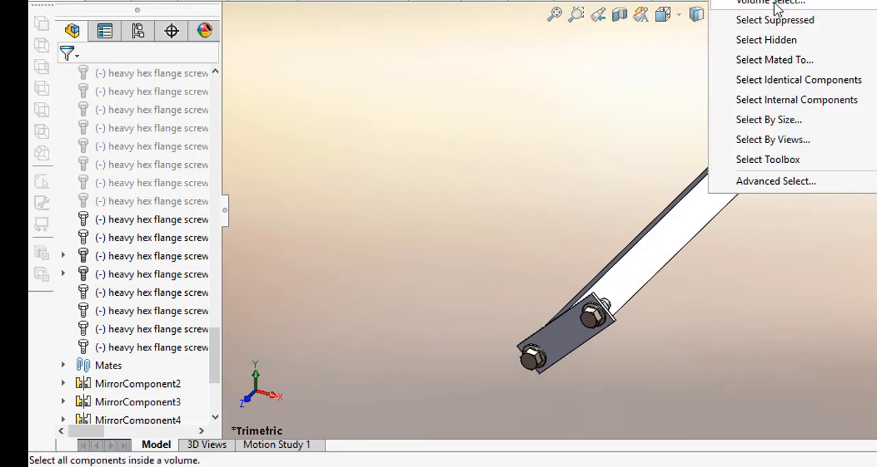
pyautogui.click(773, 39)
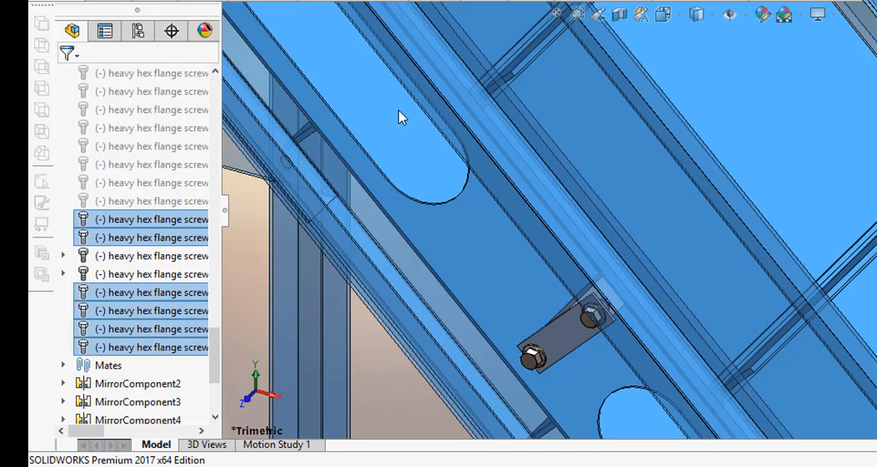
pyautogui.scroll(2, 398, 110)
pyautogui.rightClick(320, 232)
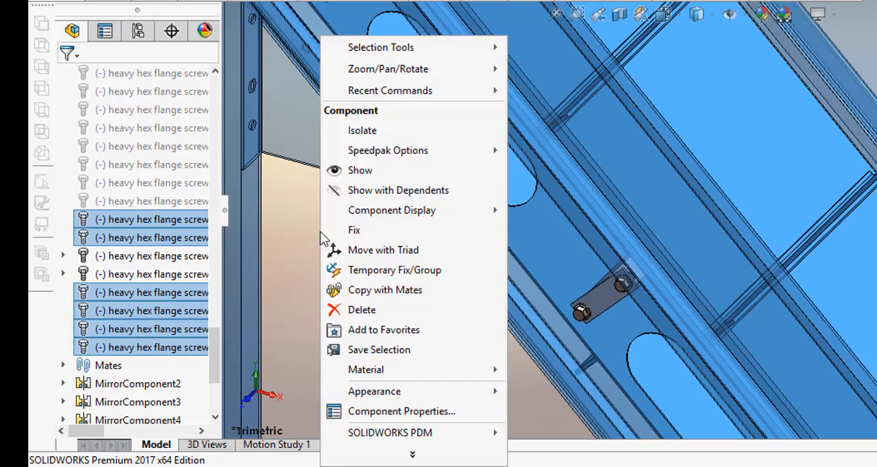
pyautogui.click(366, 176)
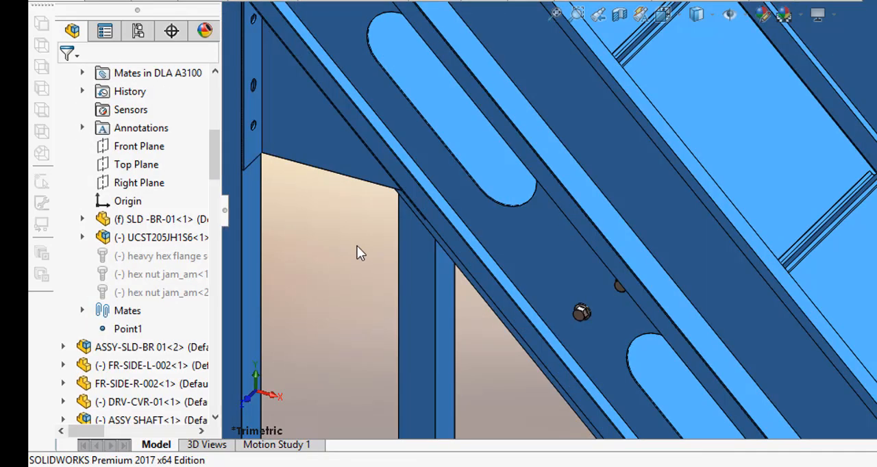
pyautogui.click(357, 246)
pyautogui.scroll(2, 611, 249)
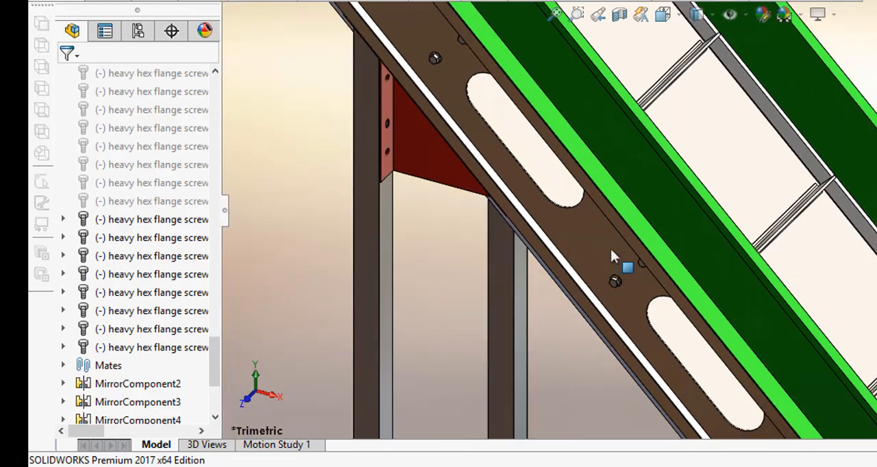
# Step: Inspect the flange screws along both side frames and the drive end of the conveyor assembly
pyautogui.moveTo(611, 249); pyautogui.dragTo(659, 382, button='middle')
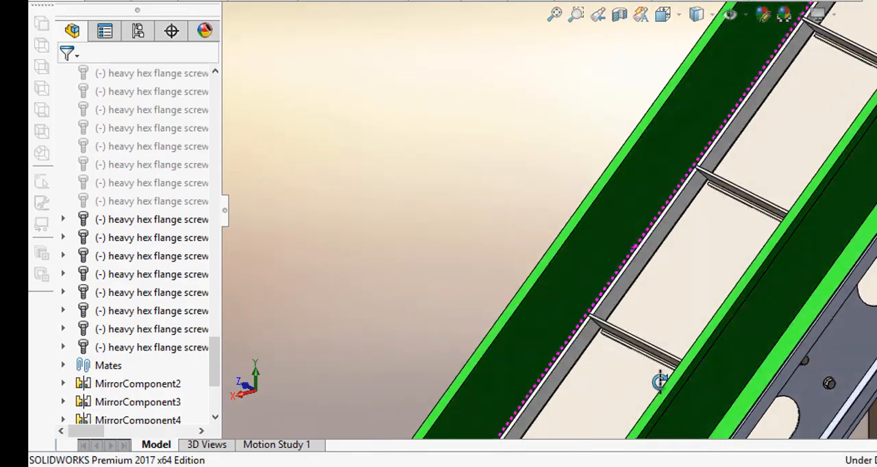
pyautogui.moveTo(730, 340); pyautogui.dragTo(851, 328, button='middle')
pyautogui.scroll(2, 851, 328)
pyautogui.scroll(-3, 551, 260)
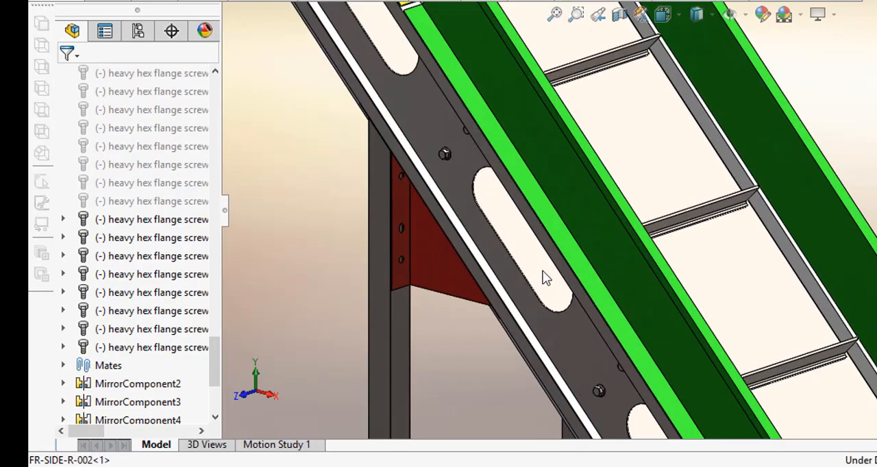
pyautogui.moveTo(545, 269); pyautogui.dragTo(564, 213, button='middle')
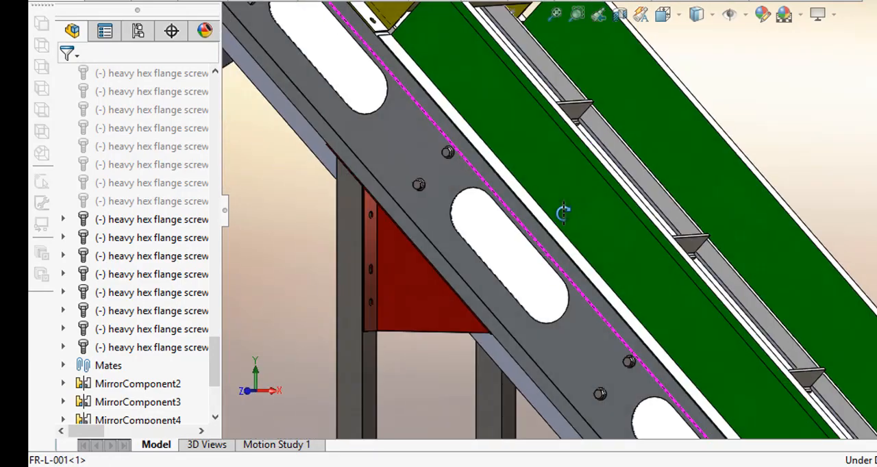
pyautogui.scroll(4, 564, 213)
pyautogui.scroll(-2, 540, 84)
pyautogui.scroll(-5, 548, 81)
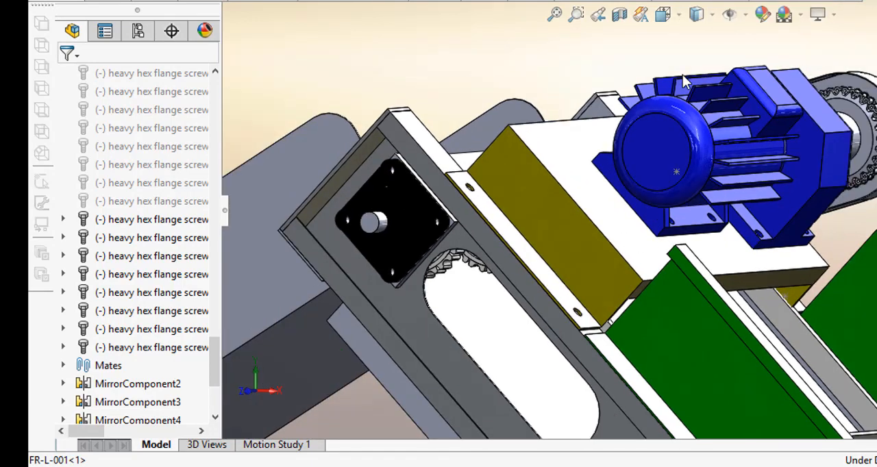
pyautogui.click(673, 19)
pyautogui.click(687, 87)
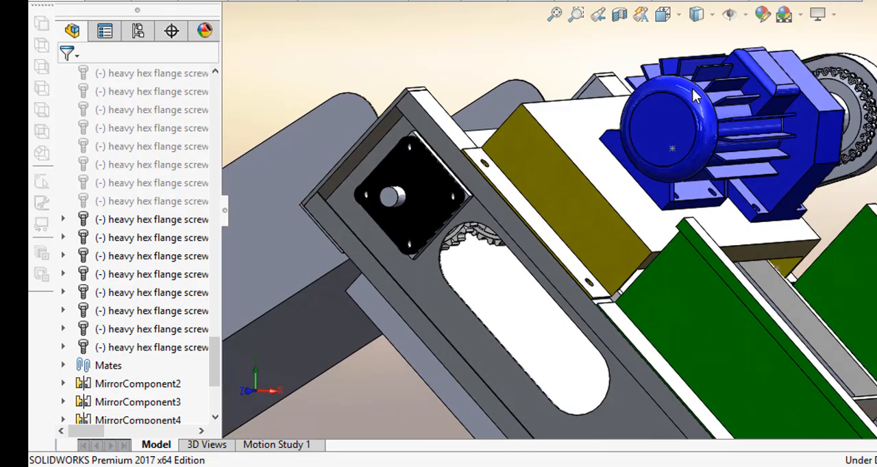